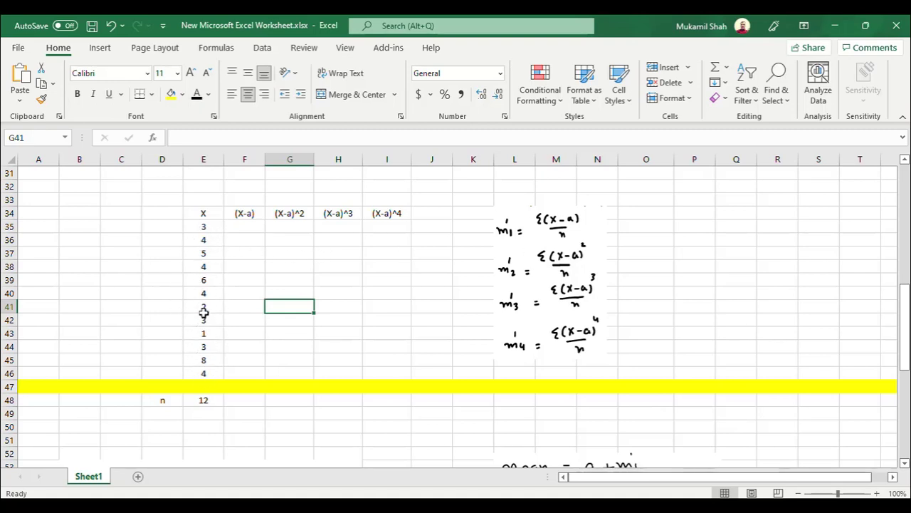
- Color the value 4 in E40 red and label it 'a' in D40
{"action": "left_click", "coordinate": [194, 292]}
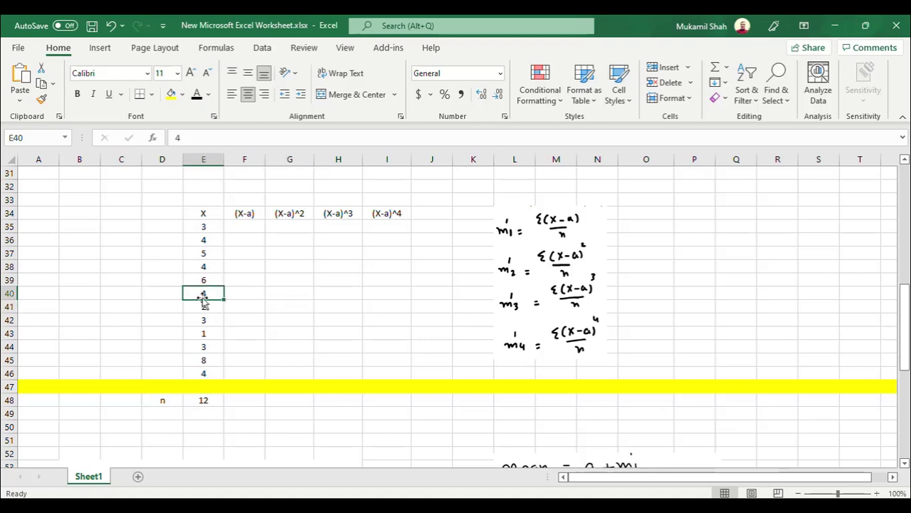
{"action": "left_click", "coordinate": [208, 94]}
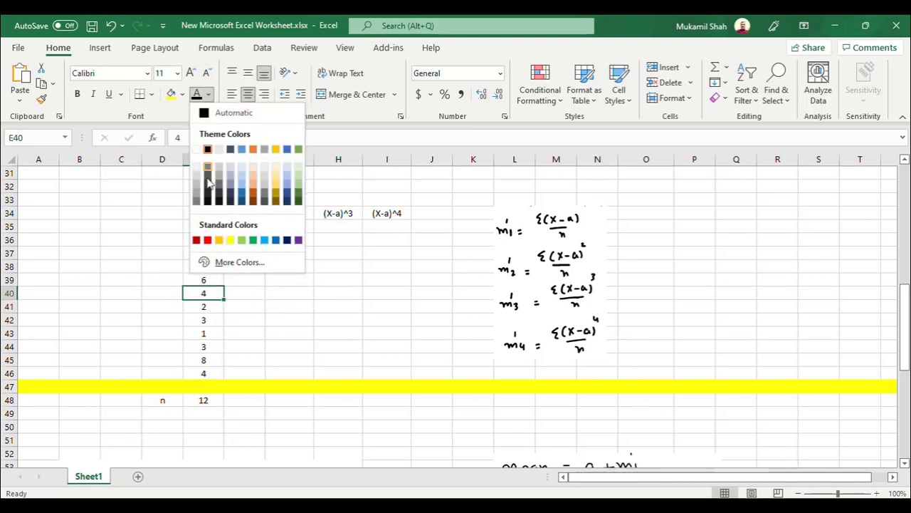
{"action": "left_click", "coordinate": [207, 241]}
{"action": "left_click", "coordinate": [162, 290]}
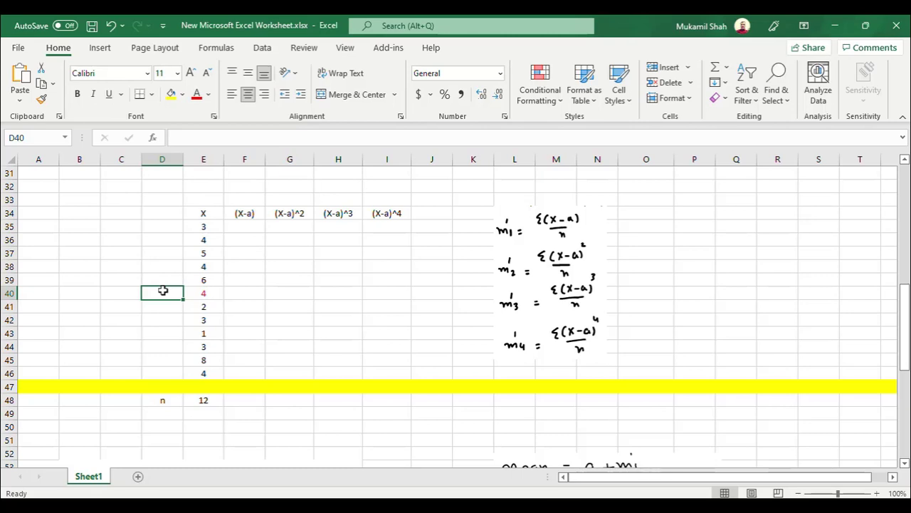
{"action": "type", "text": "a"}
{"action": "left_click", "coordinate": [297, 282]}
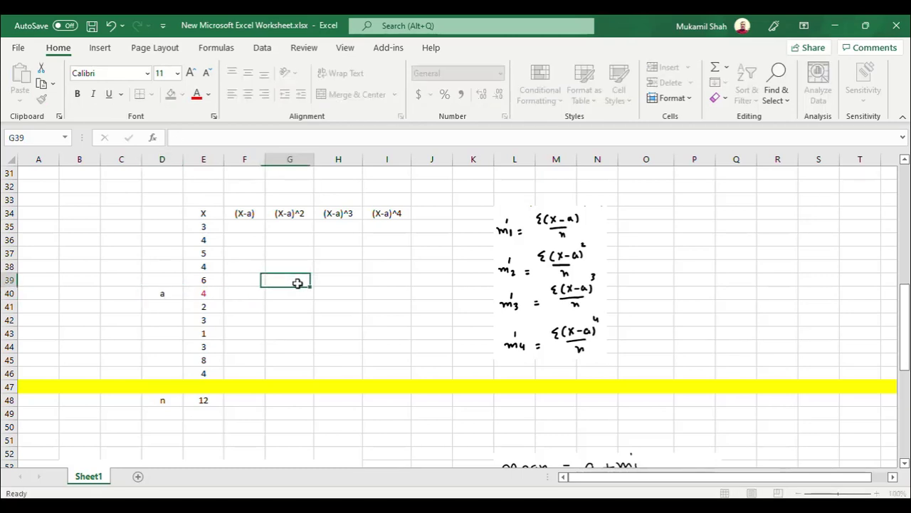
{"action": "left_click", "coordinate": [248, 229]}
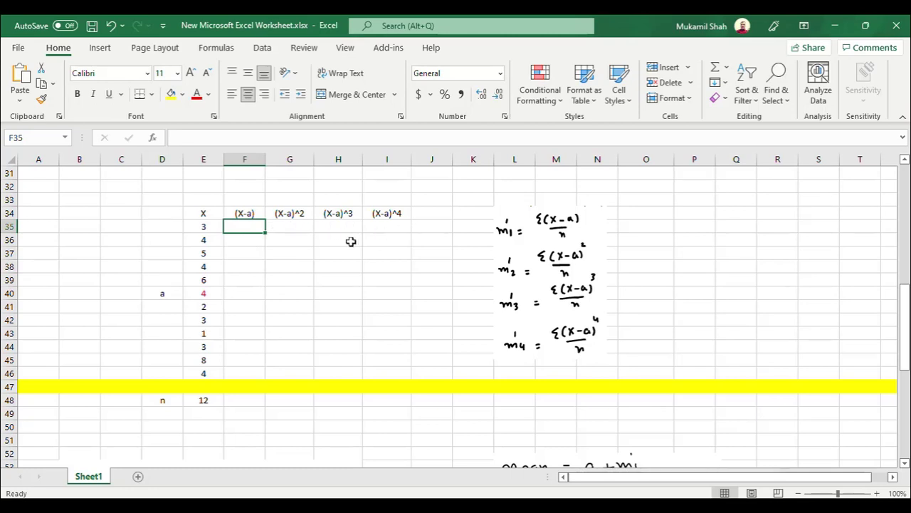
- Enter =E35-$E$40 in F35 and fill it down to F46
{"action": "type", "text": "="}
{"action": "left_click", "coordinate": [199, 228]}
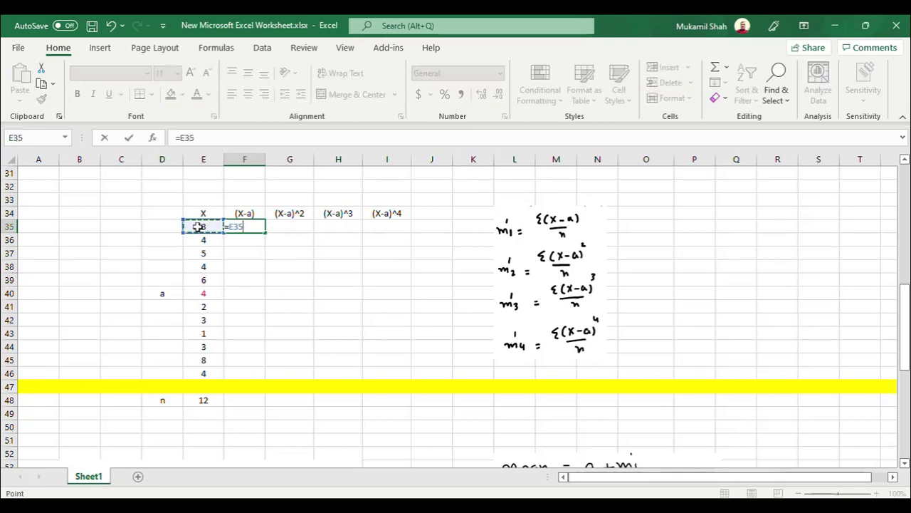
{"action": "type", "text": "-"}
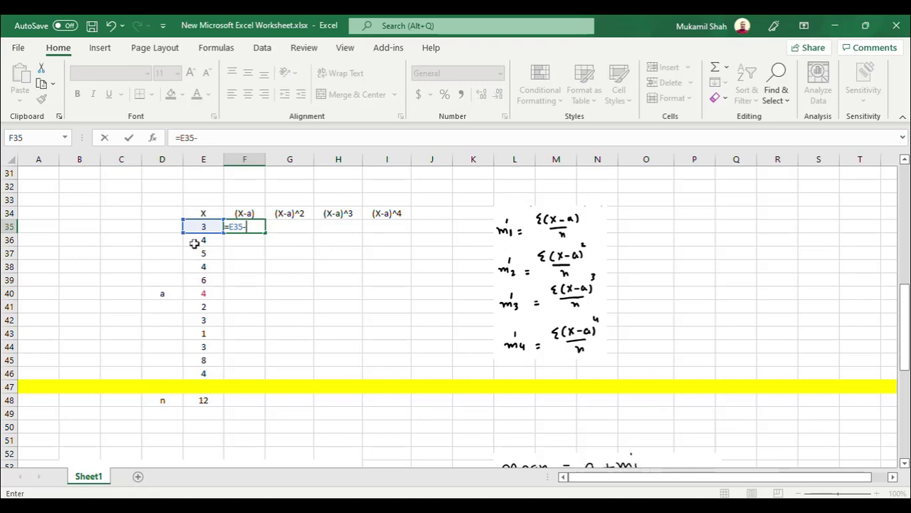
{"action": "left_click", "coordinate": [206, 293]}
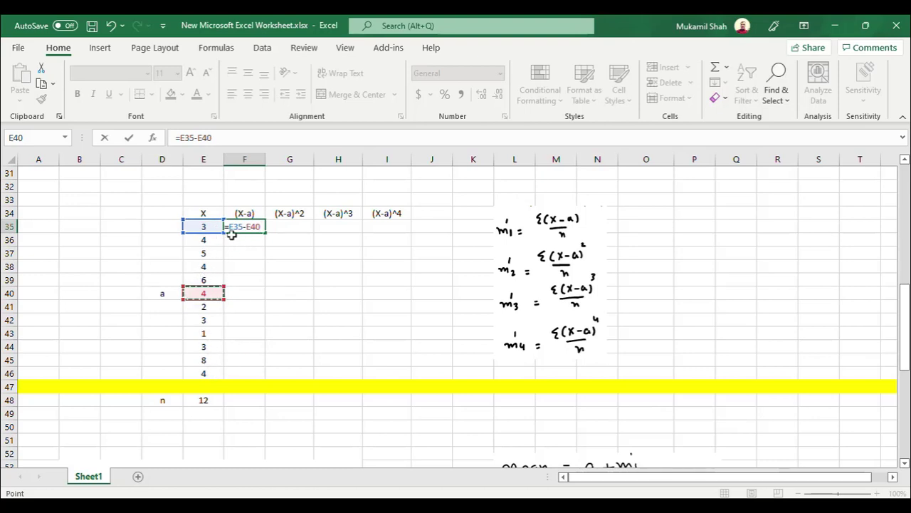
{"action": "key", "text": "F4"}
{"action": "key", "text": "Return"}
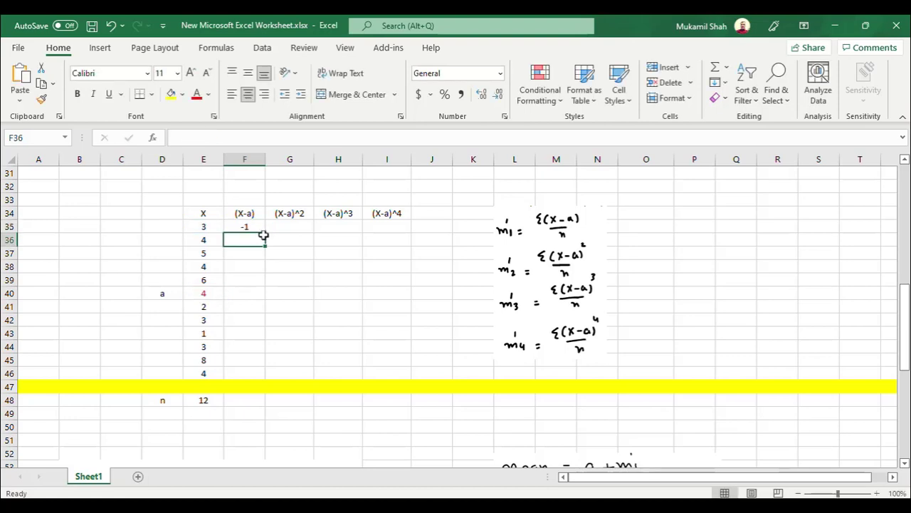
{"action": "left_click", "coordinate": [250, 225]}
{"action": "left_click_drag", "start_coordinate": [265, 233], "coordinate": [266, 380]}
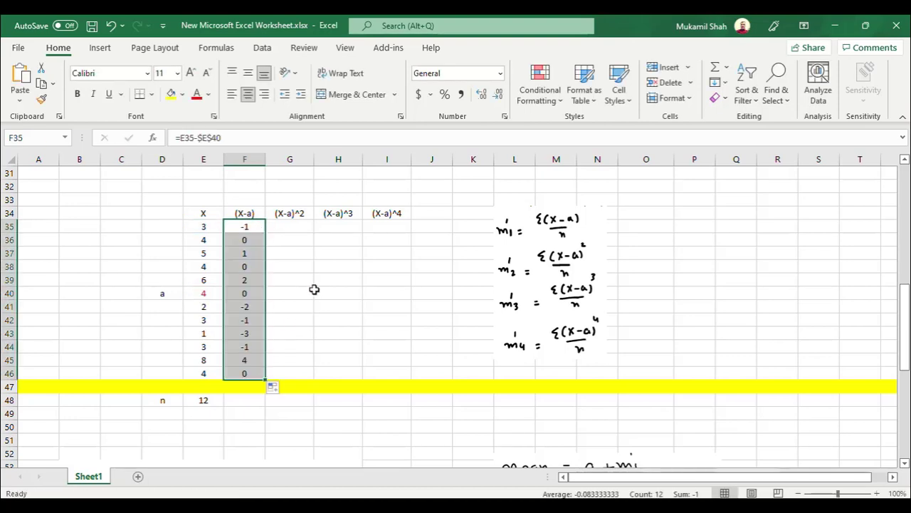
{"action": "left_click", "coordinate": [290, 226]}
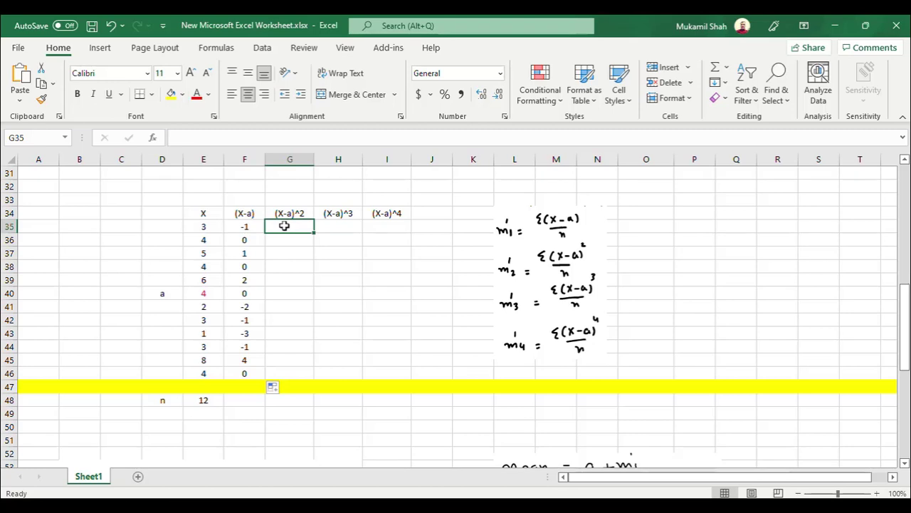
- Enter =F35^2 in G35 and fill it down column G
{"action": "type", "text": "="}
{"action": "left_click", "coordinate": [234, 228]}
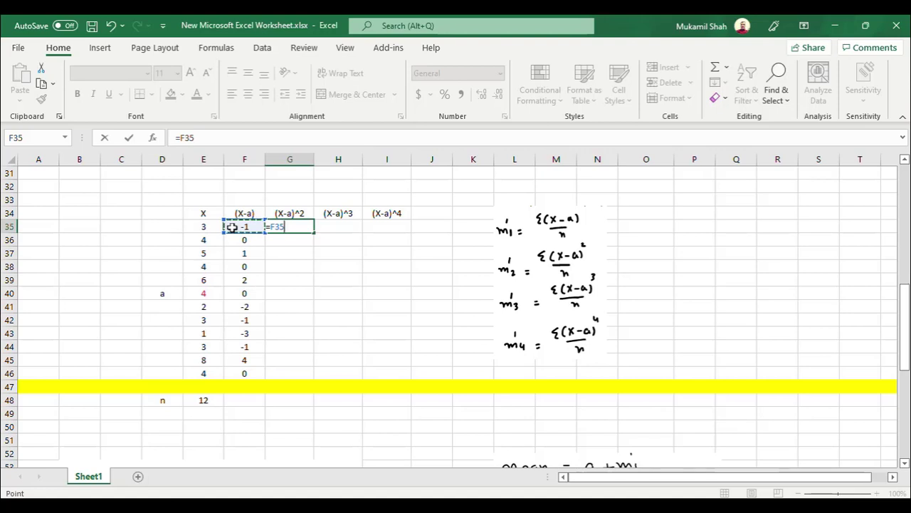
{"action": "type", "text": "^2"}
{"action": "key", "text": "Return"}
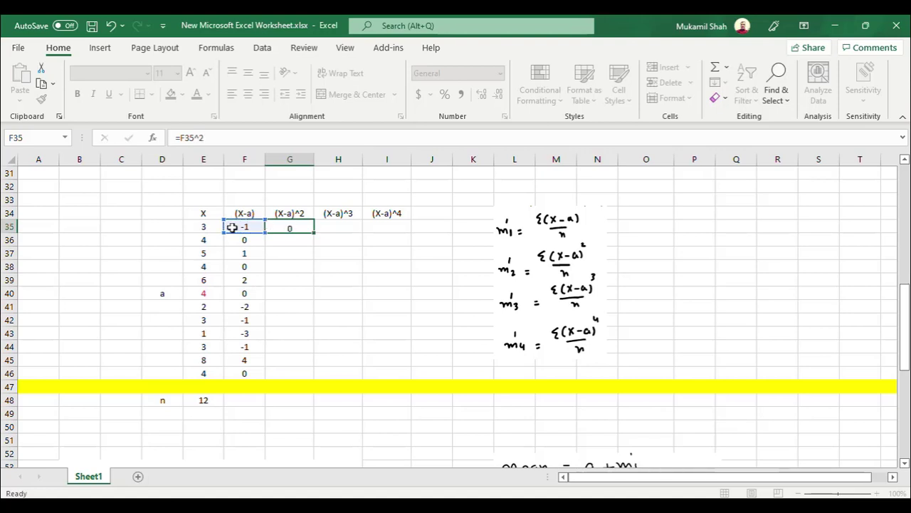
{"action": "left_click", "coordinate": [293, 229]}
{"action": "double_click", "coordinate": [311, 235]}
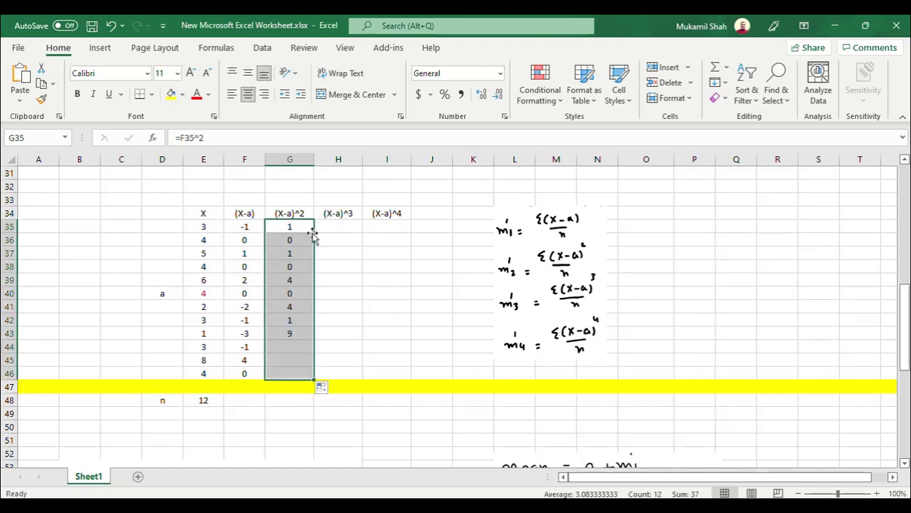
- Enter =F35^3 in H35 and fill it down to row 46
{"action": "left_click", "coordinate": [337, 228]}
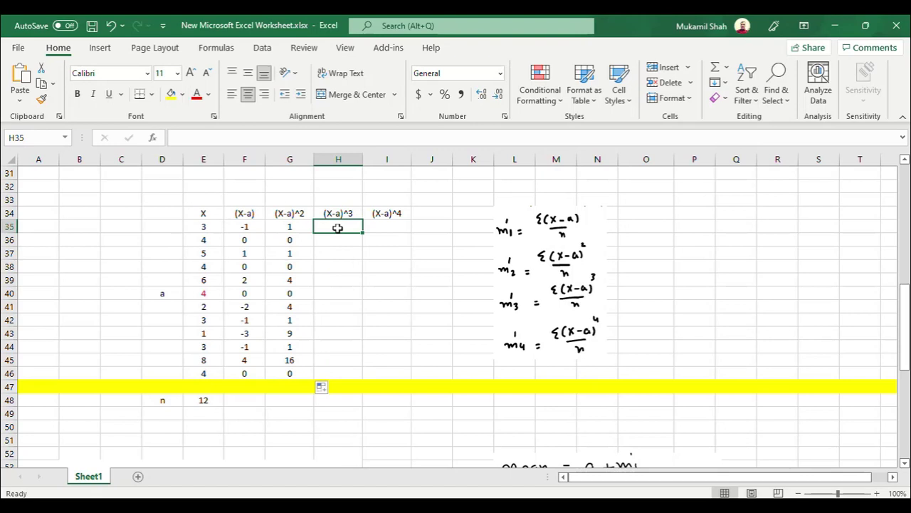
{"action": "type", "text": "="}
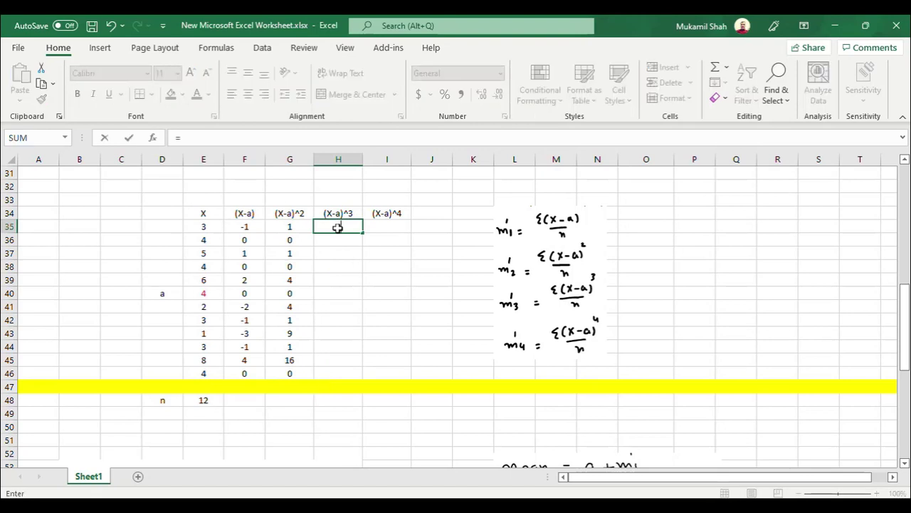
{"action": "key", "text": "Left"}
{"action": "key", "text": "Left"}
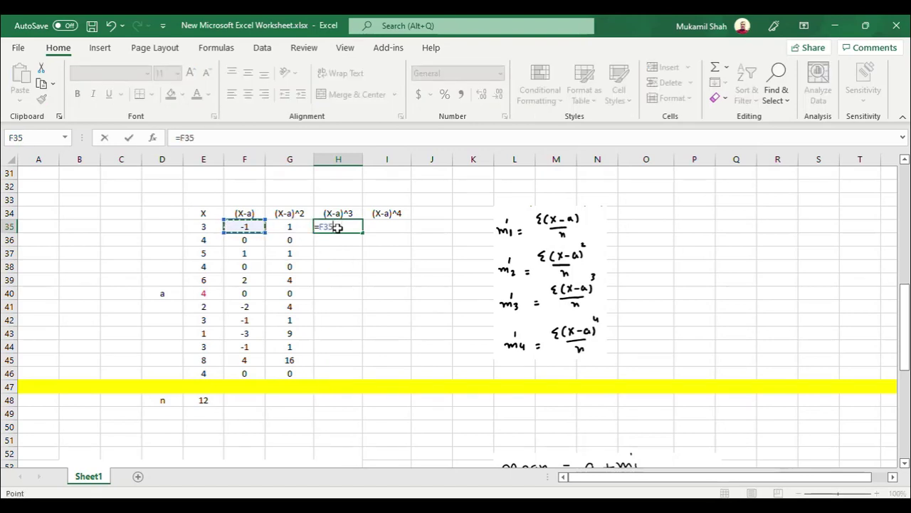
{"action": "type", "text": "^3"}
{"action": "key", "text": "Return"}
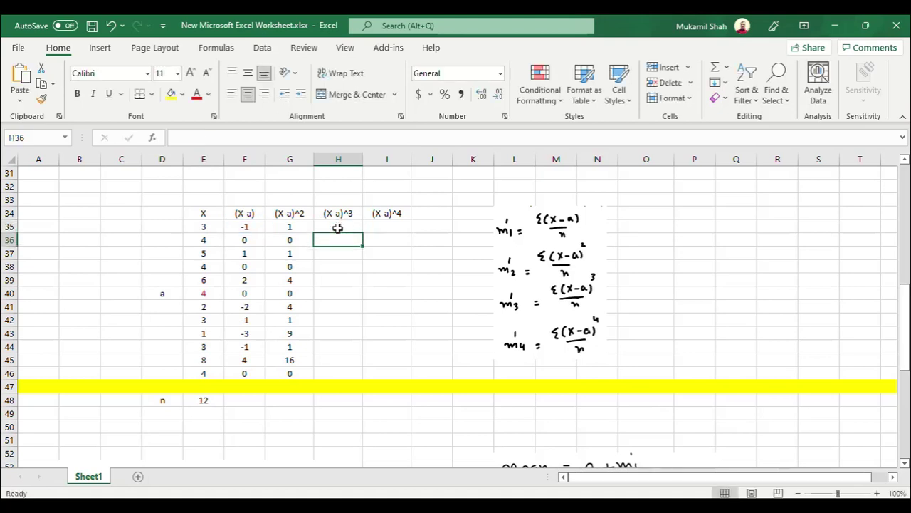
{"action": "left_click", "coordinate": [338, 228]}
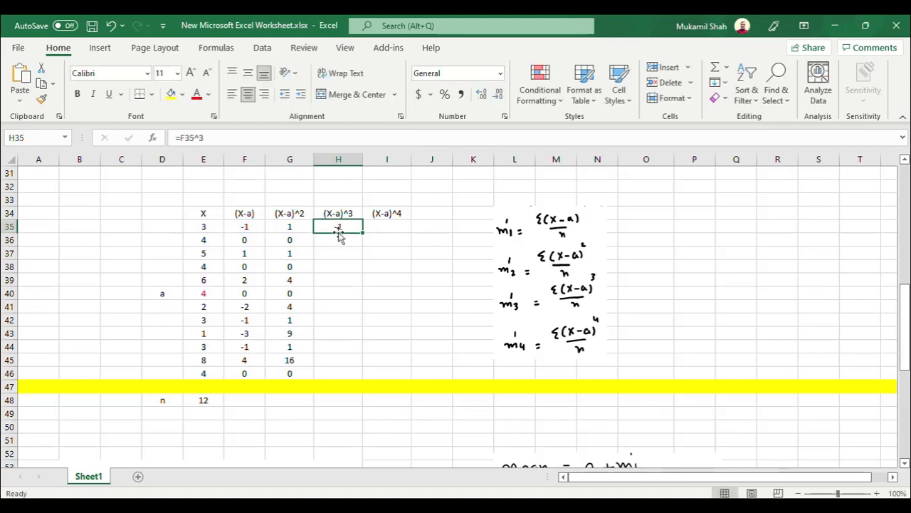
{"action": "double_click", "coordinate": [364, 232]}
- Enter =F35^4 in I35 and fill it down to row 46
{"action": "left_click", "coordinate": [373, 225]}
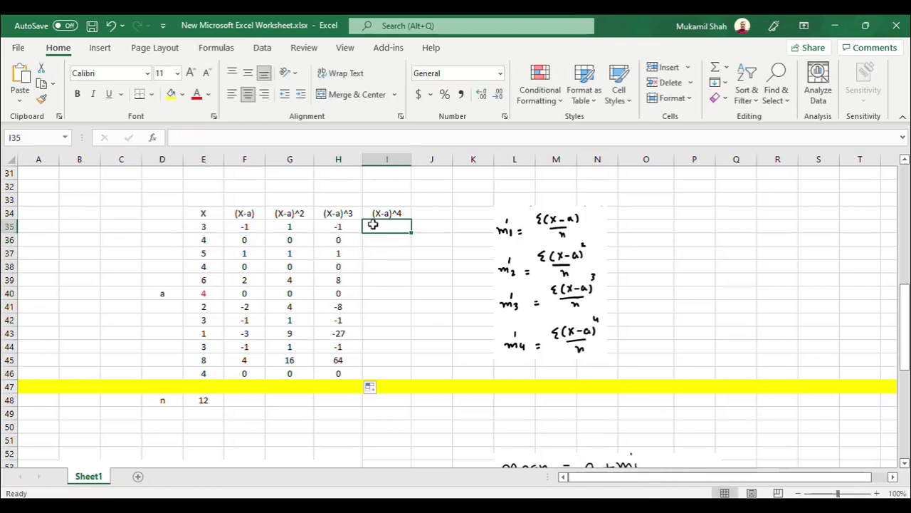
{"action": "type", "text": "="}
{"action": "key", "text": "Left"}
{"action": "key", "text": "Left"}
{"action": "key", "text": "Left"}
{"action": "type", "text": "^4"}
{"action": "key", "text": "Return"}
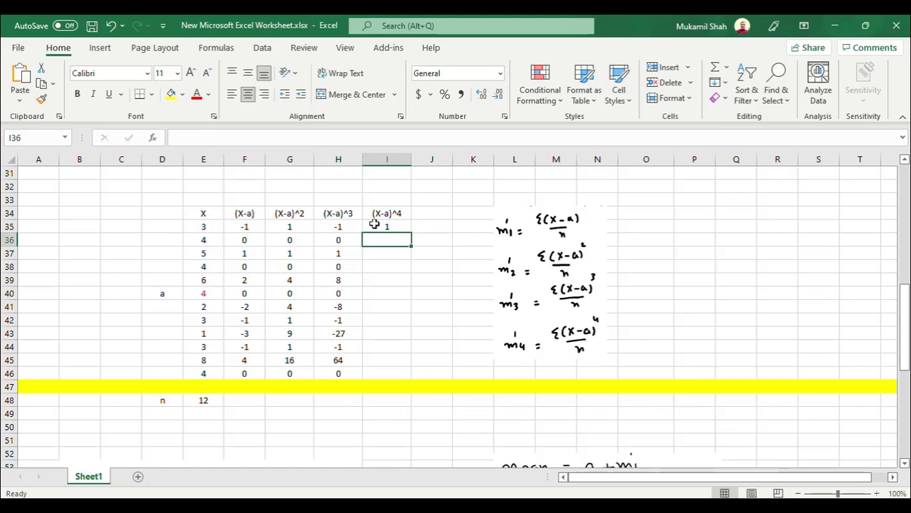
{"action": "left_click", "coordinate": [374, 224]}
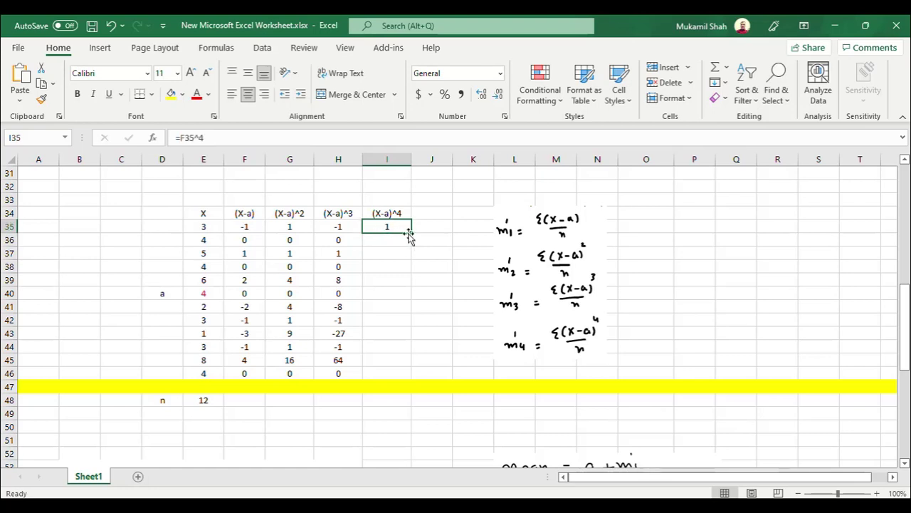
{"action": "double_click", "coordinate": [411, 232]}
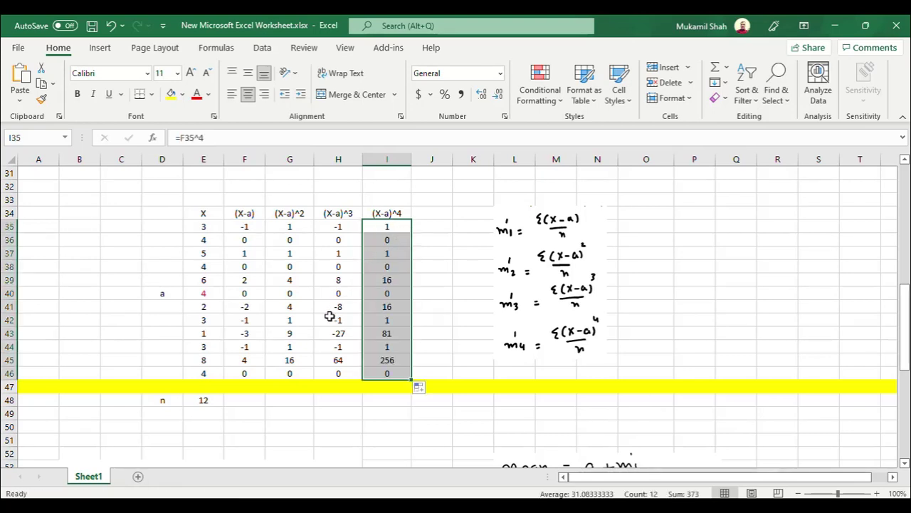
{"action": "left_click_drag", "start_coordinate": [242, 225], "coordinate": [242, 373]}
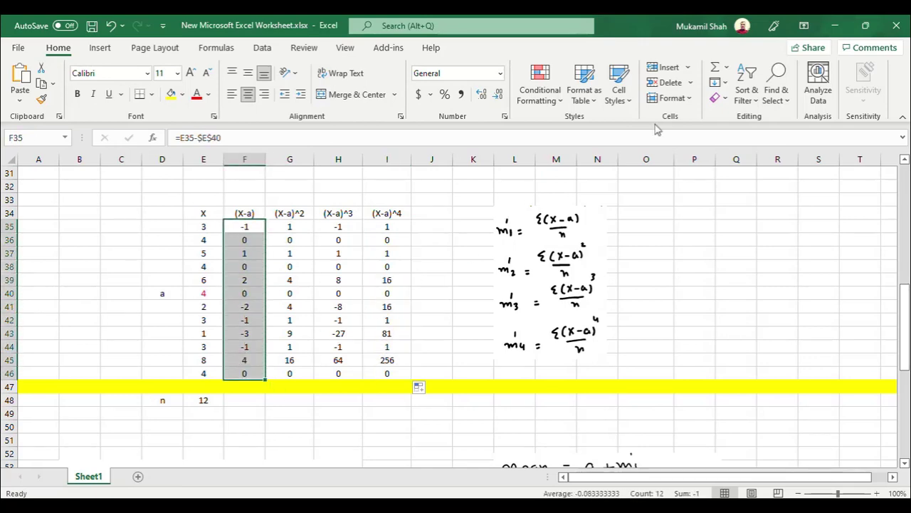
- AutoSum the deviations into F47 and copy the total across to I47
{"action": "left_click", "coordinate": [715, 67]}
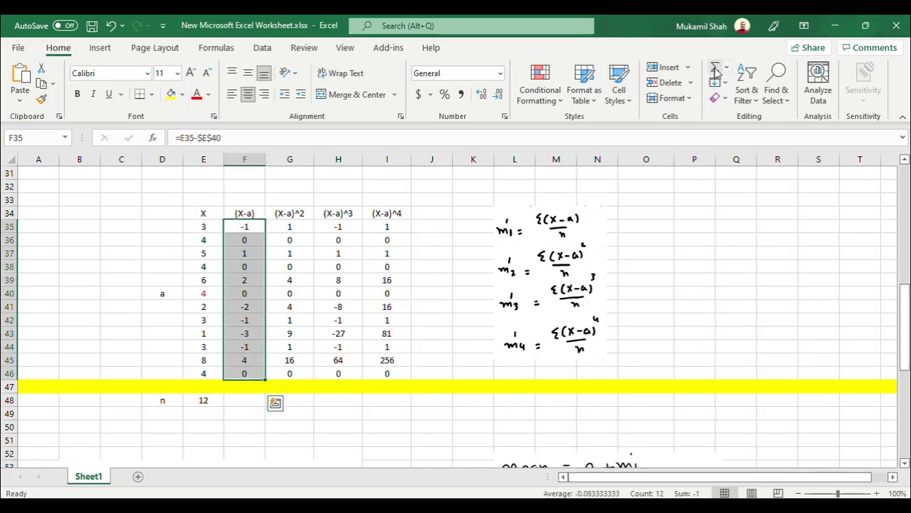
{"action": "left_click", "coordinate": [255, 386]}
{"action": "left_click_drag", "start_coordinate": [264, 392], "coordinate": [391, 393]}
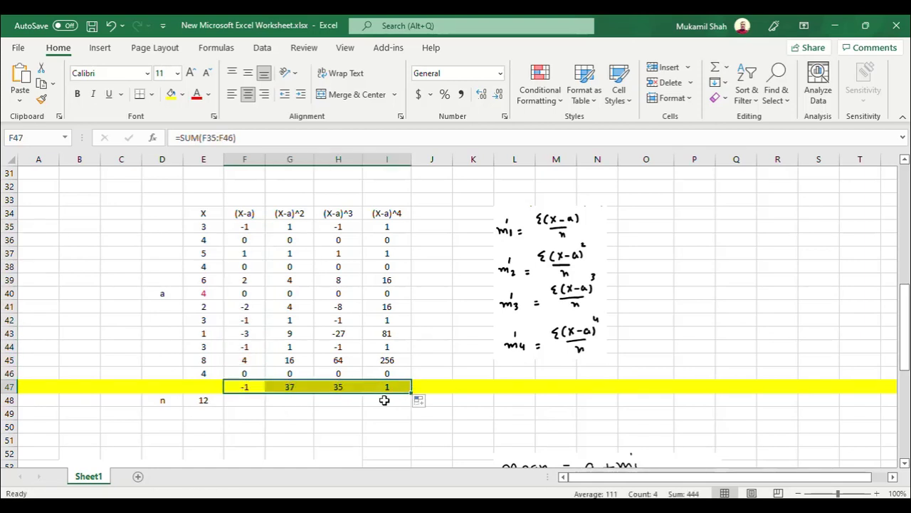
{"action": "left_click", "coordinate": [315, 428]}
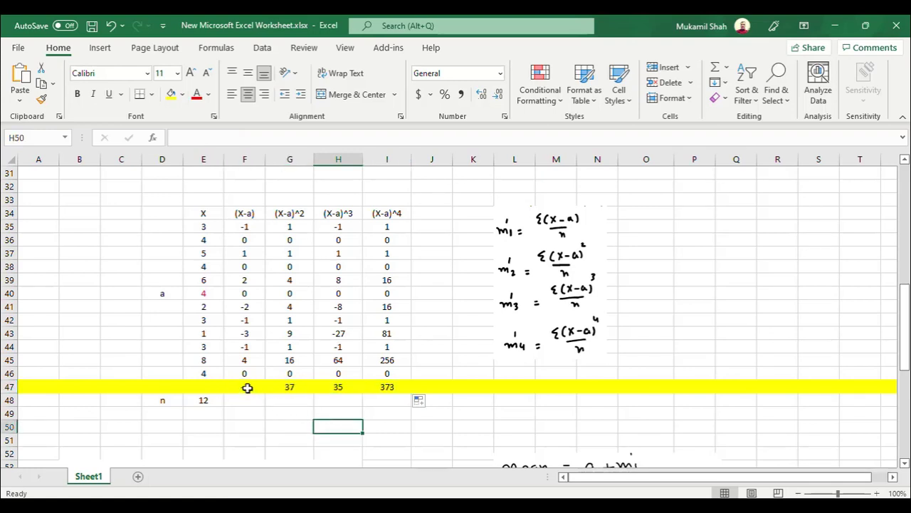
- Verify the row 47 totals: -1, 37, 35 and 373
{"action": "left_click", "coordinate": [247, 387]}
{"action": "left_click", "coordinate": [287, 386]}
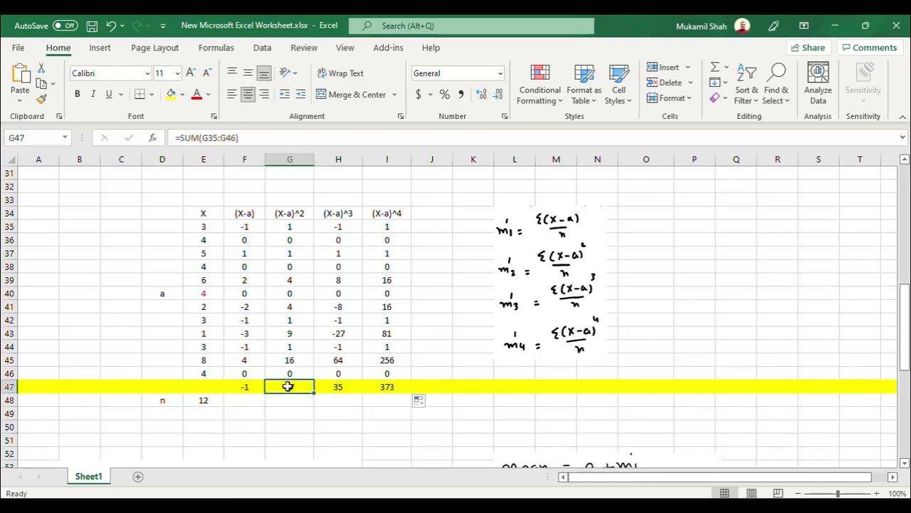
{"action": "left_click", "coordinate": [335, 388]}
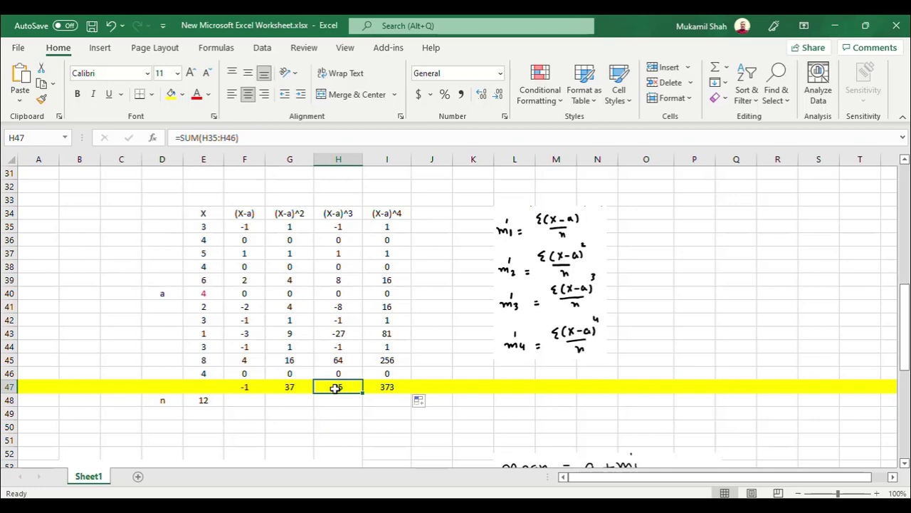
{"action": "left_click", "coordinate": [385, 389]}
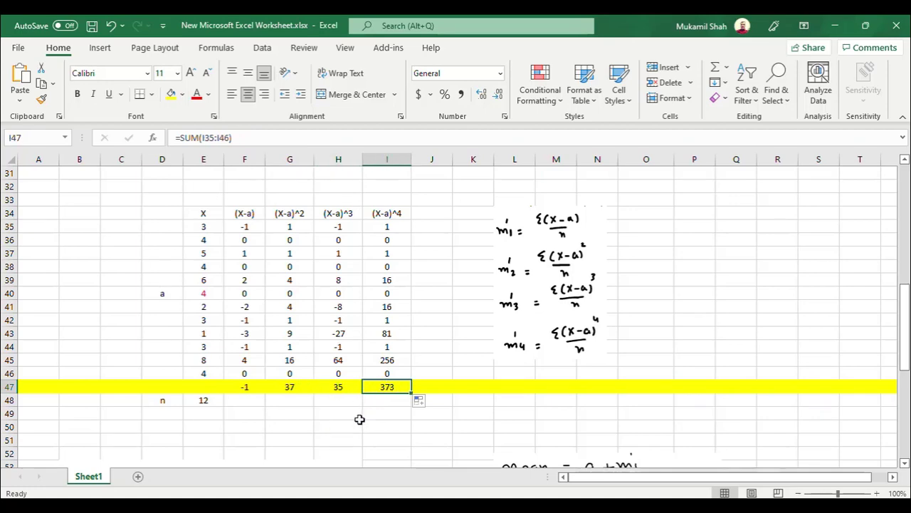
{"action": "scroll", "coordinate": [360, 419], "scroll_direction": "down", "scroll_amount": 1}
{"action": "scroll", "coordinate": [254, 404], "scroll_direction": "down", "scroll_amount": 2}
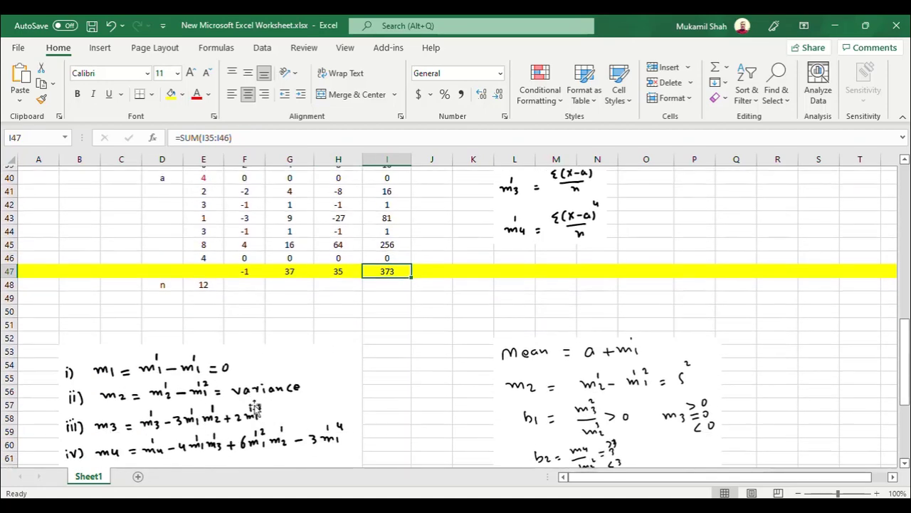
{"action": "scroll", "coordinate": [254, 404], "scroll_direction": "up", "scroll_amount": 2}
{"action": "scroll", "coordinate": [254, 404], "scroll_direction": "up", "scroll_amount": 1}
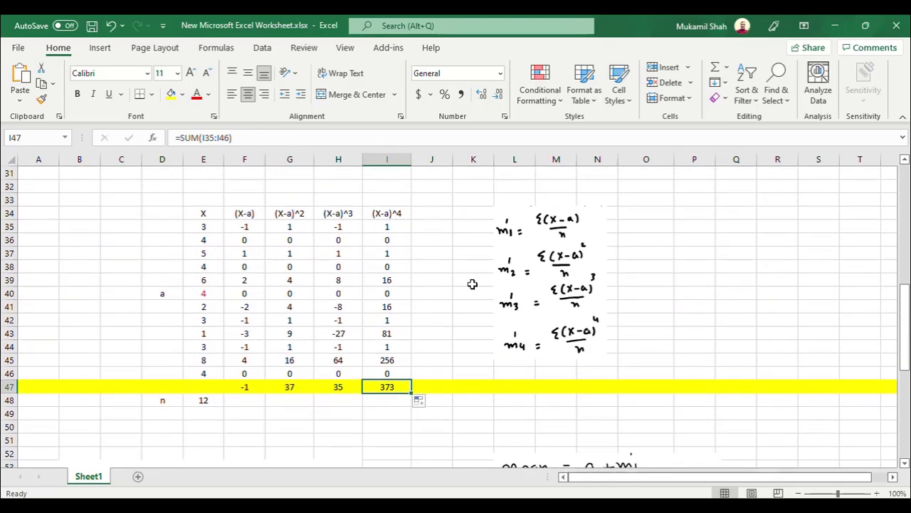
- Enter =F47/E48 in O35 and =G47/E48 in O37 (-0.0833, 3.0833)
{"action": "left_click", "coordinate": [643, 223]}
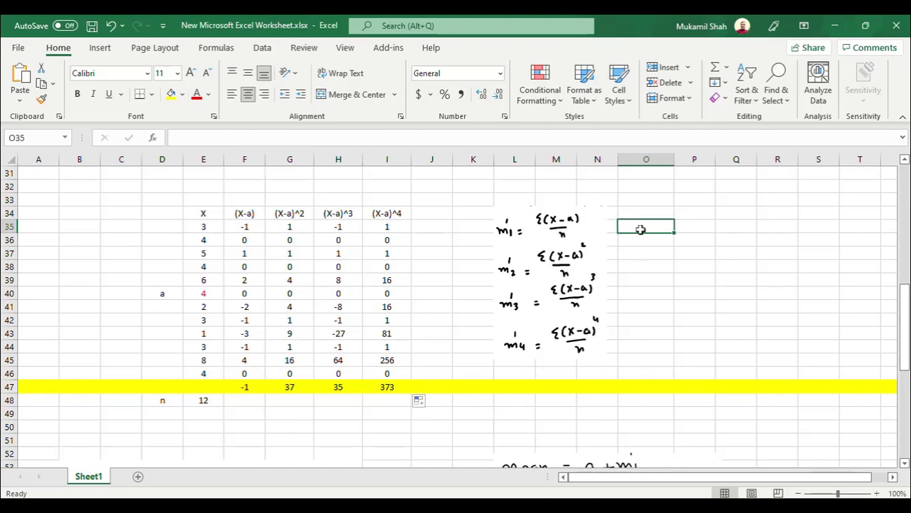
{"action": "type", "text": "="}
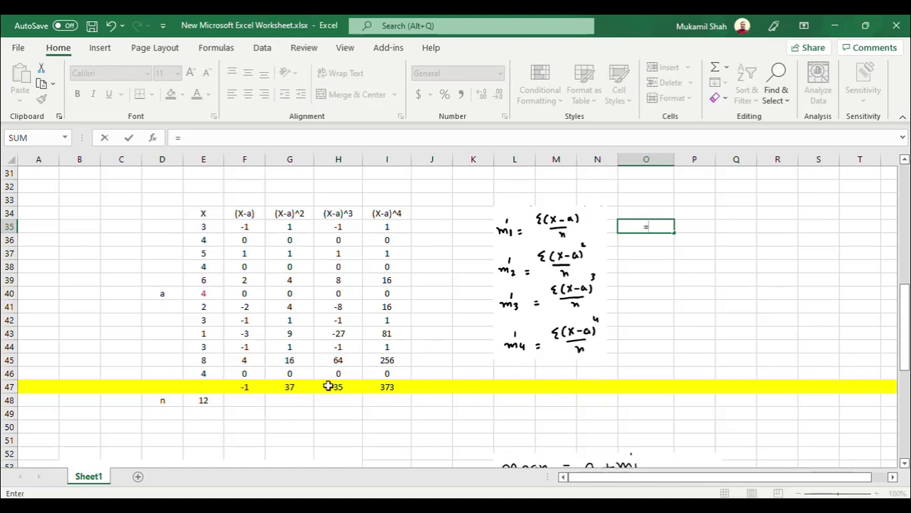
{"action": "left_click", "coordinate": [251, 387]}
{"action": "type", "text": "/"}
{"action": "left_click", "coordinate": [205, 402]}
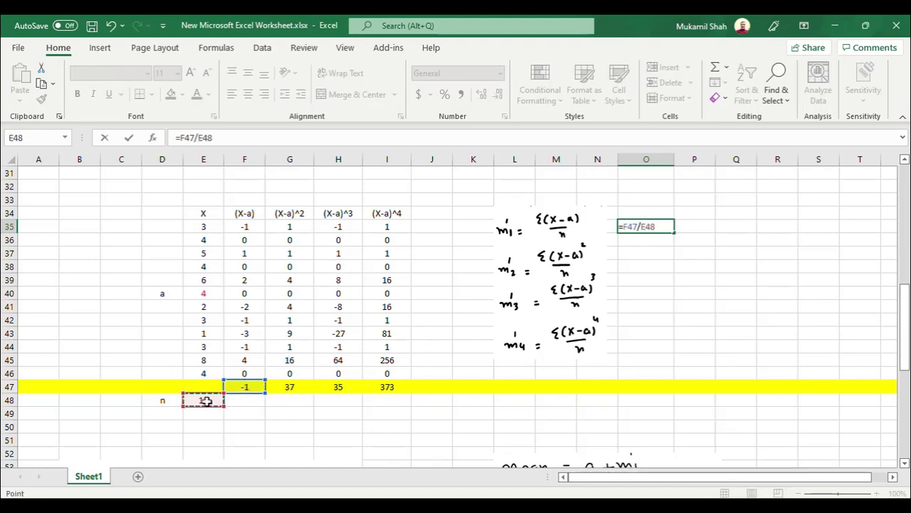
{"action": "key", "text": "Return"}
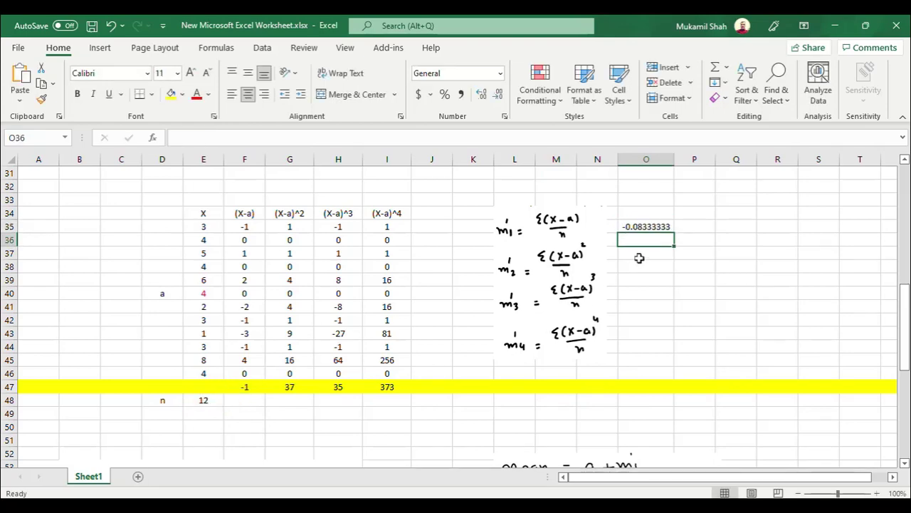
{"action": "left_click", "coordinate": [641, 254]}
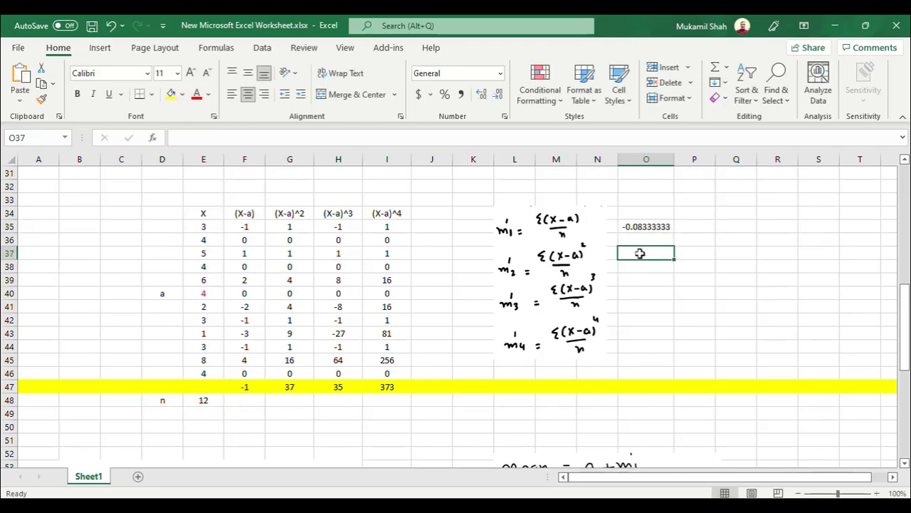
{"action": "type", "text": "="}
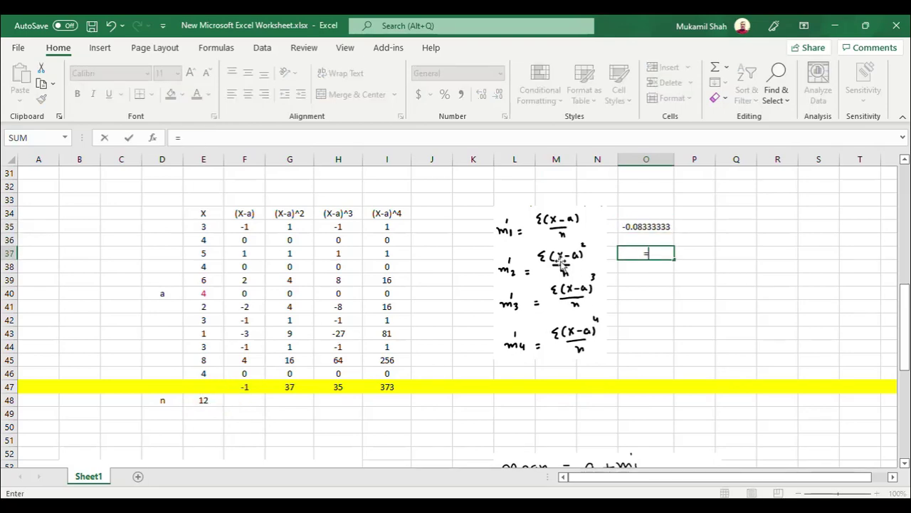
{"action": "left_click", "coordinate": [279, 386]}
{"action": "type", "text": "/"}
{"action": "left_click", "coordinate": [206, 399]}
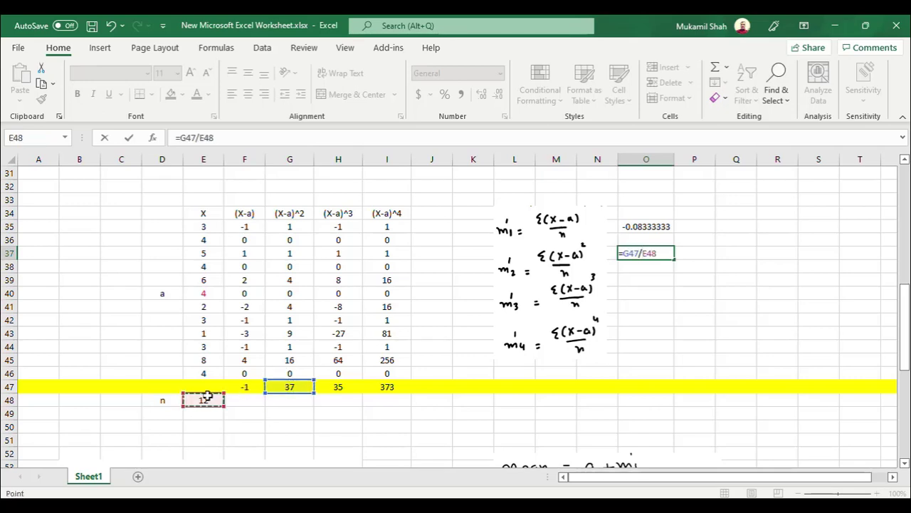
{"action": "key", "text": "Return"}
- Enter =H47/E48 in O40 and =I47/E48 in O43 (2.9167, 31.0833)
{"action": "left_click", "coordinate": [630, 290]}
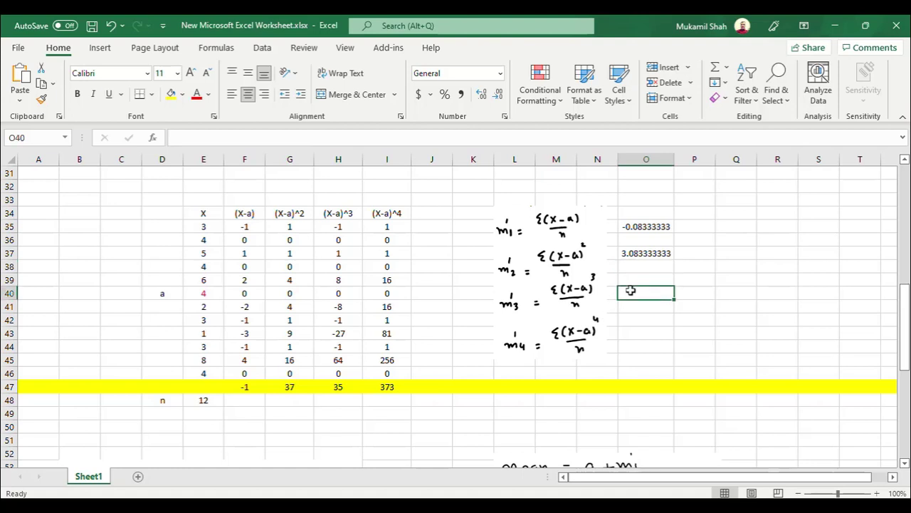
{"action": "type", "text": "="}
{"action": "left_click", "coordinate": [338, 387]}
{"action": "type", "text": "/"}
{"action": "left_click", "coordinate": [203, 402]}
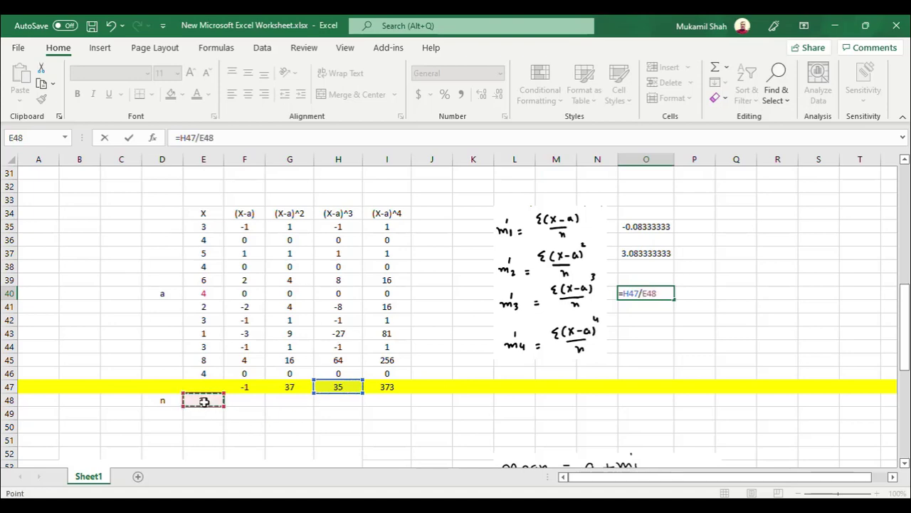
{"action": "key", "text": "Return"}
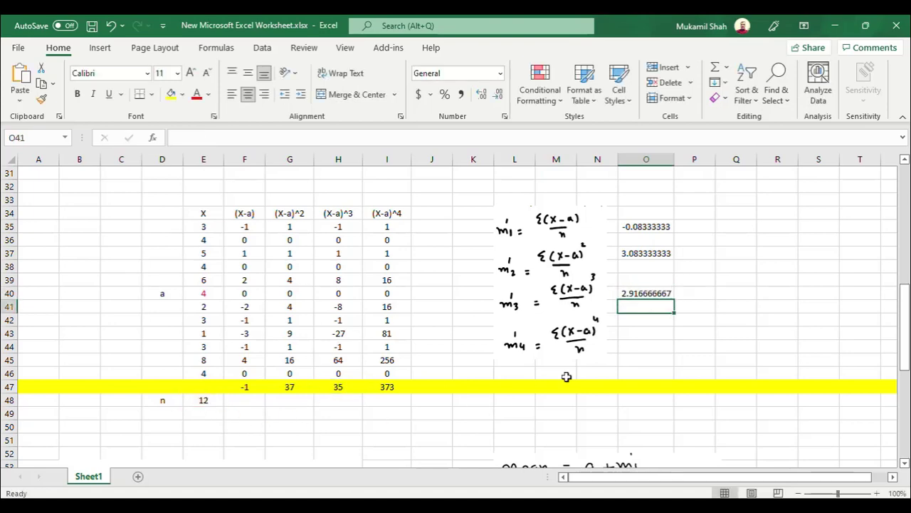
{"action": "left_click", "coordinate": [639, 332]}
{"action": "type", "text": "="}
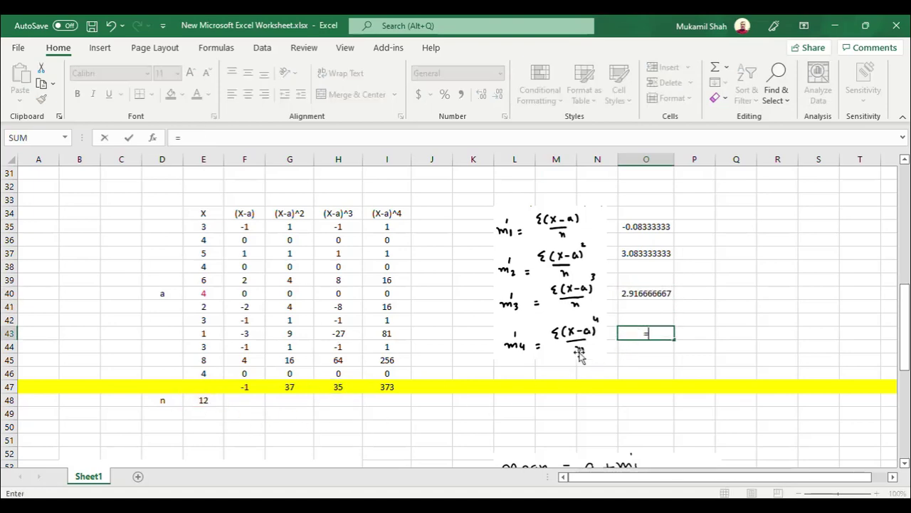
{"action": "left_click", "coordinate": [385, 387]}
{"action": "type", "text": "/"}
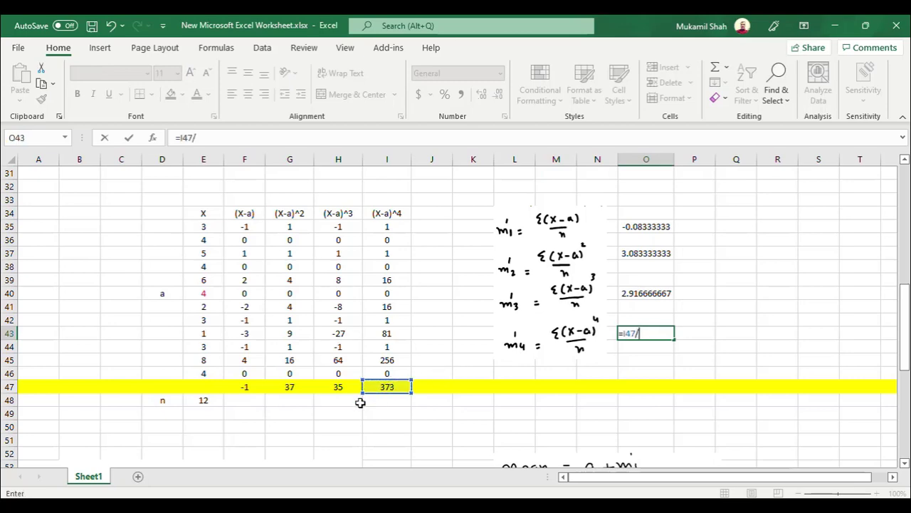
{"action": "left_click", "coordinate": [203, 401]}
{"action": "key", "text": "Return"}
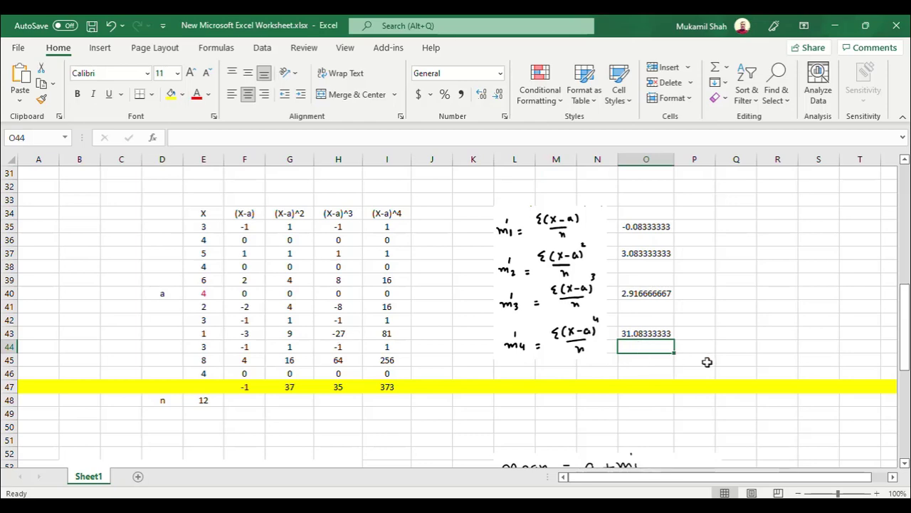
{"action": "scroll", "coordinate": [707, 362], "scroll_direction": "down", "scroll_amount": 4}
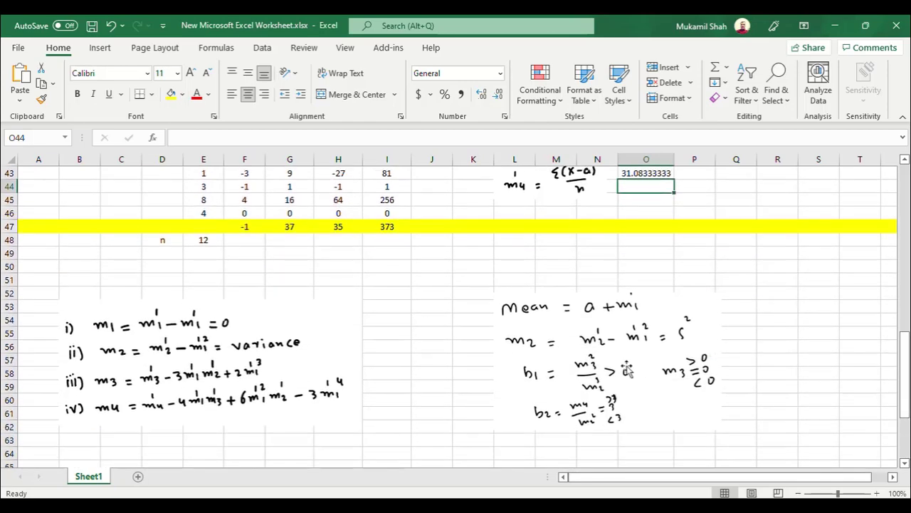
- Enter =O35-O35 in I54 as the first central moment, giving 0
{"action": "left_click", "coordinate": [385, 319]}
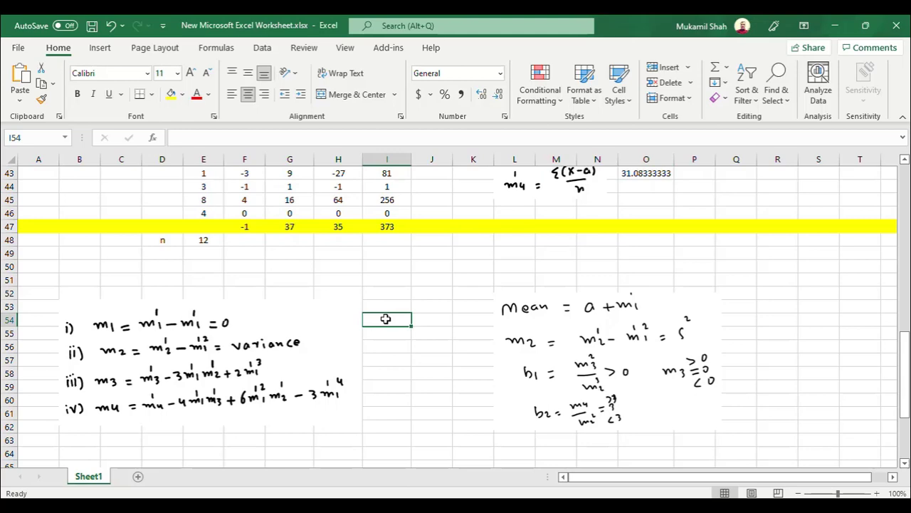
{"action": "type", "text": "="}
{"action": "scroll", "coordinate": [501, 305], "scroll_direction": "up", "scroll_amount": 2}
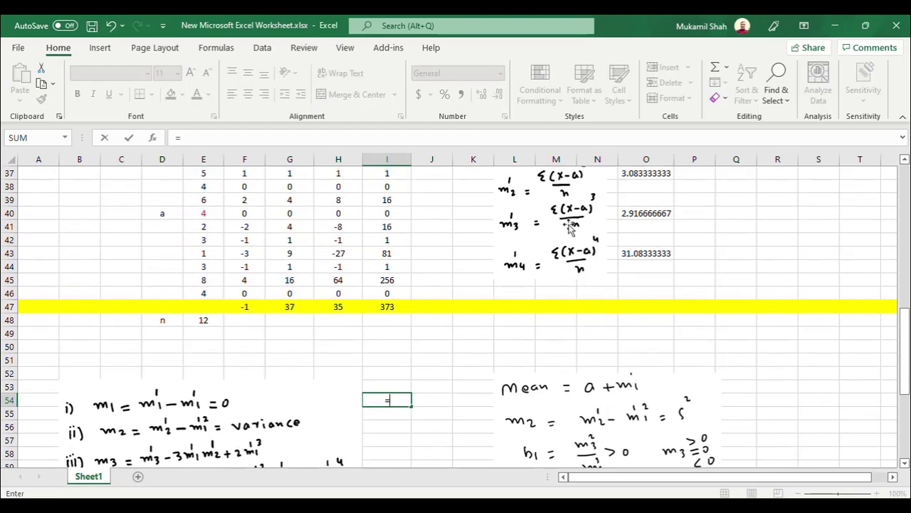
{"action": "scroll", "coordinate": [625, 212], "scroll_direction": "up", "scroll_amount": 1}
{"action": "left_click", "coordinate": [651, 186]}
{"action": "type", "text": "-"}
{"action": "scroll", "coordinate": [427, 353], "scroll_direction": "down", "scroll_amount": 1}
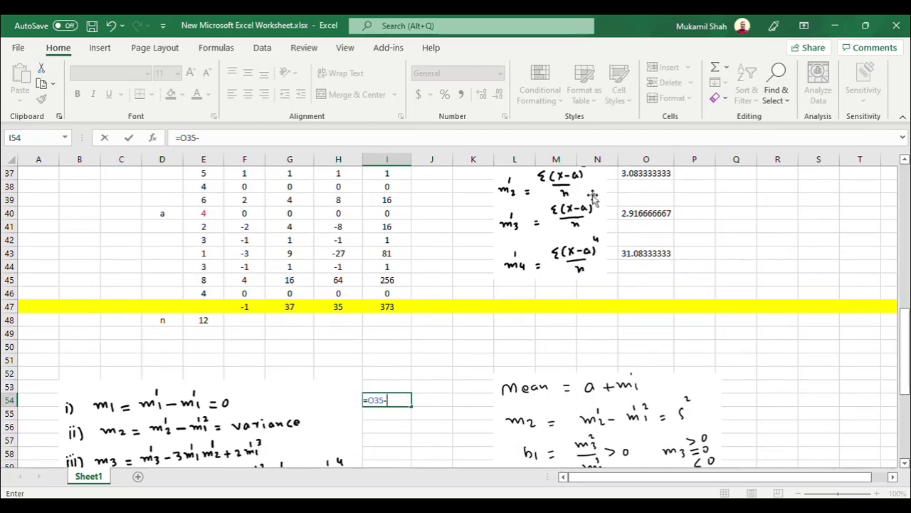
{"action": "scroll", "coordinate": [595, 203], "scroll_direction": "up", "scroll_amount": 1}
{"action": "key", "text": "Return"}
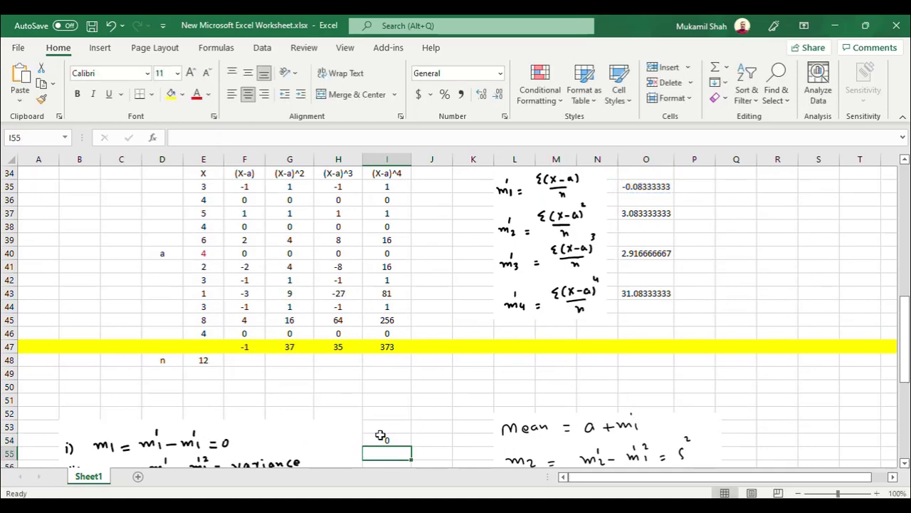
{"action": "left_click", "coordinate": [382, 438]}
{"action": "scroll", "coordinate": [388, 442], "scroll_direction": "down", "scroll_amount": 1}
{"action": "left_click", "coordinate": [390, 414]}
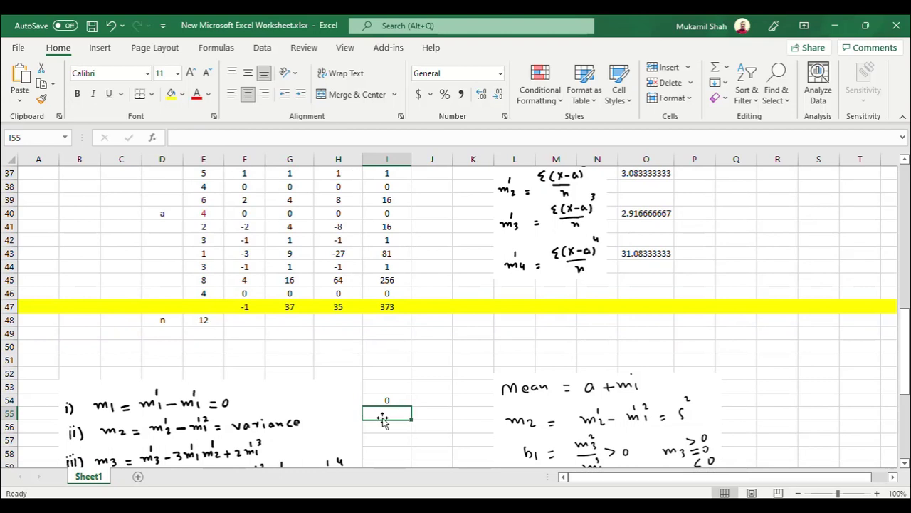
{"action": "left_click", "coordinate": [383, 425]}
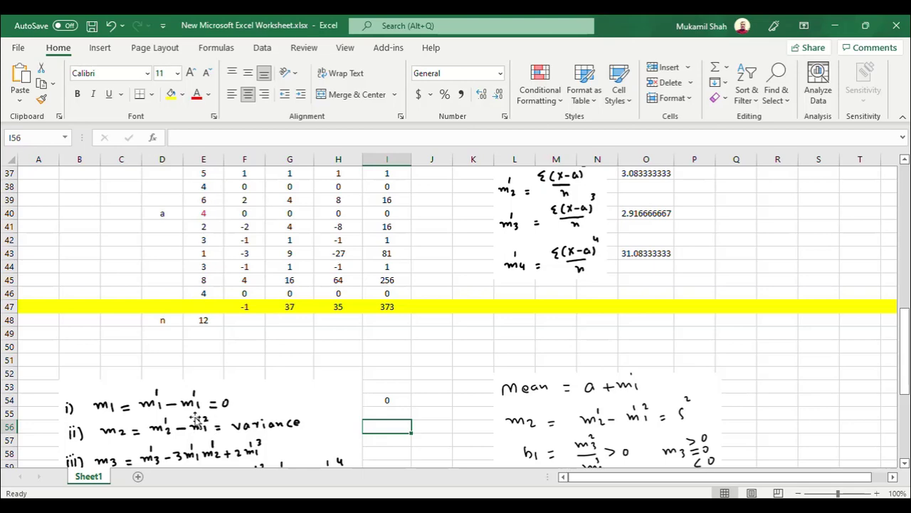
- Enter =O37-O35^2 in I56, giving 3.0763889
{"action": "double_click", "coordinate": [387, 425]}
{"action": "type", "text": "="}
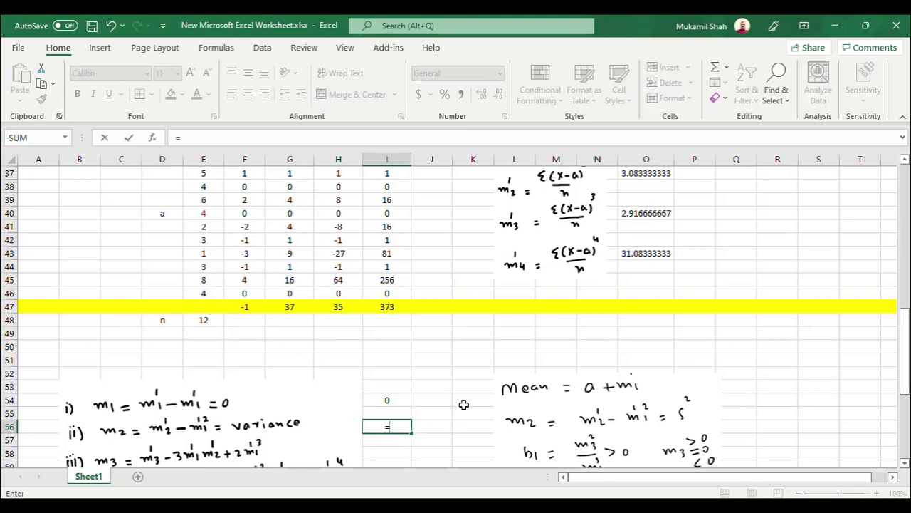
{"action": "scroll", "coordinate": [463, 401], "scroll_direction": "up", "scroll_amount": 2}
{"action": "left_click", "coordinate": [626, 255]}
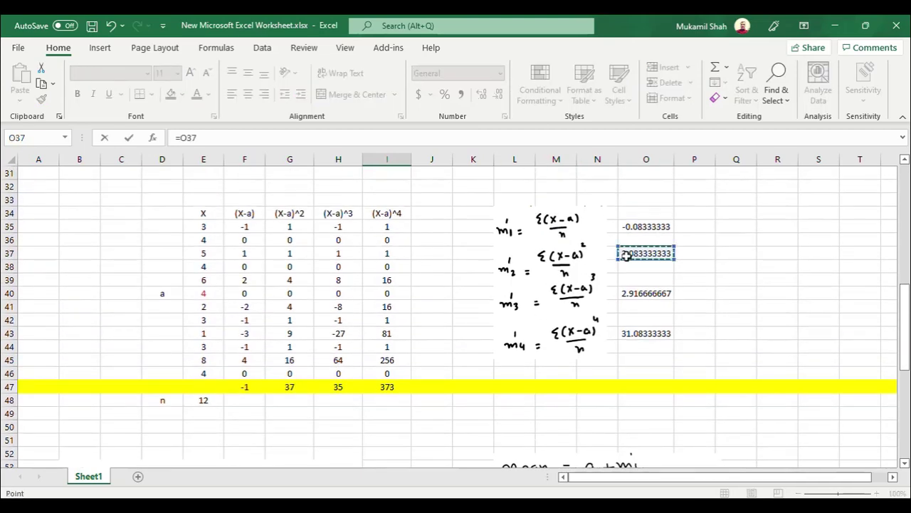
{"action": "type", "text": "-"}
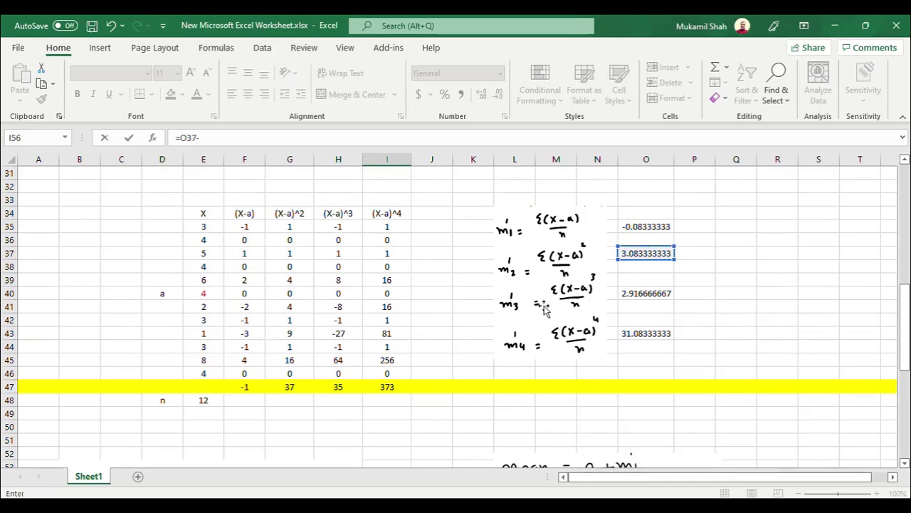
{"action": "left_click", "coordinate": [624, 228]}
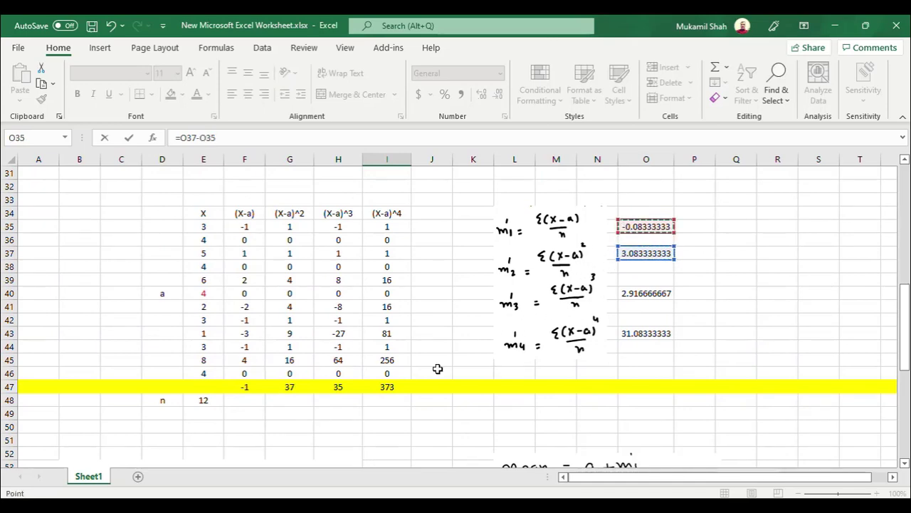
{"action": "scroll", "coordinate": [434, 369], "scroll_direction": "down", "scroll_amount": 2}
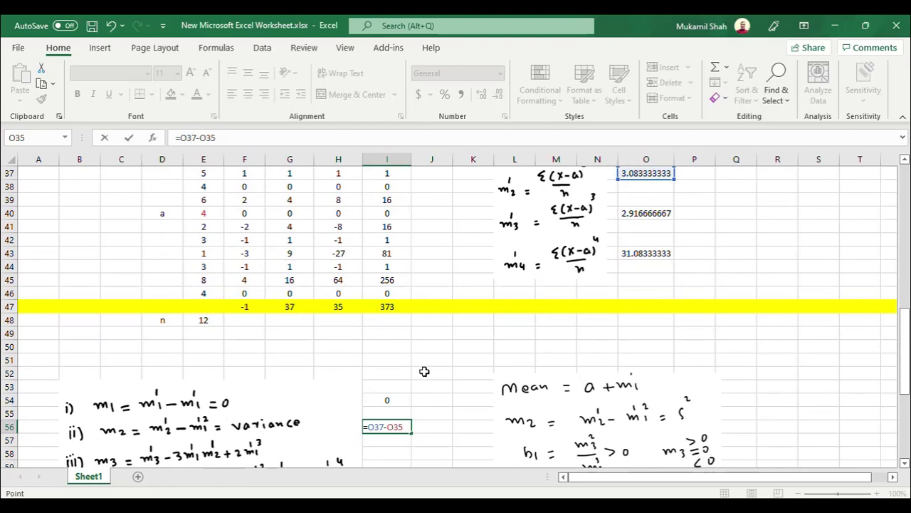
{"action": "type", "text": "2"}
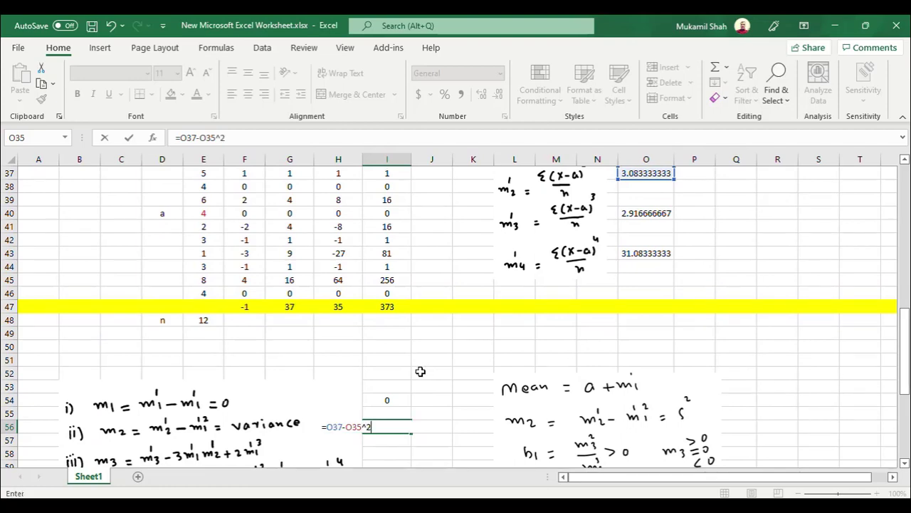
{"action": "key", "text": "Return"}
- Check the central-moment formulas in I56 and I54
{"action": "scroll", "coordinate": [397, 404], "scroll_direction": "down", "scroll_amount": 1}
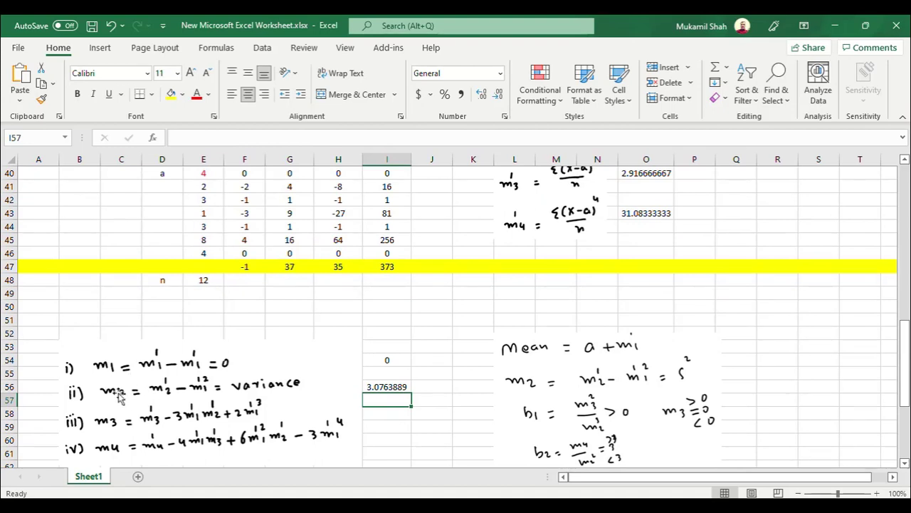
{"action": "left_click", "coordinate": [372, 386]}
{"action": "left_click", "coordinate": [376, 361]}
{"action": "left_click", "coordinate": [378, 386]}
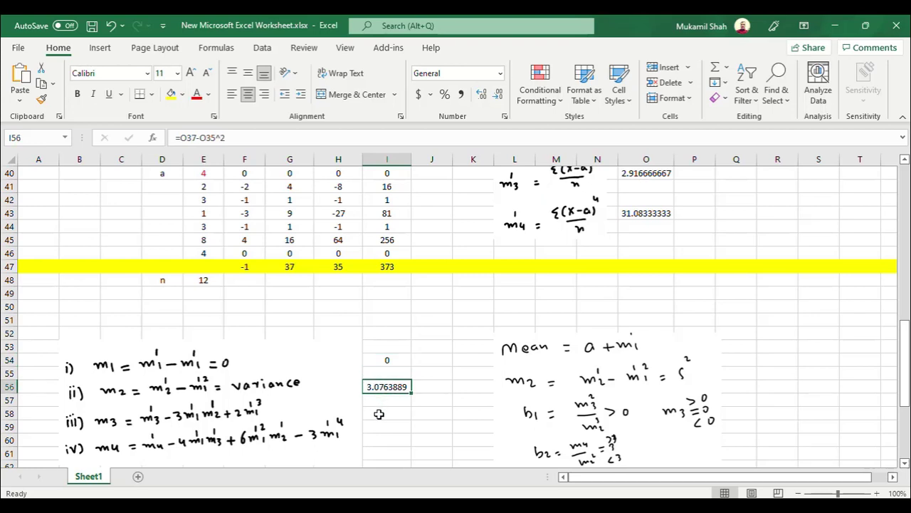
{"action": "left_click", "coordinate": [376, 417]}
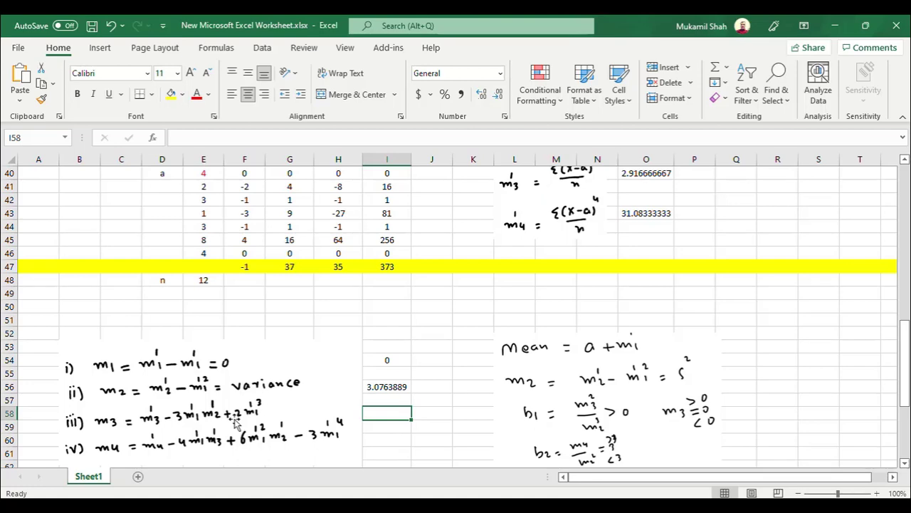
- Enter =O40-3*O35*O37+2*O35^3 in I58, giving 3.6863426
{"action": "type", "text": "="}
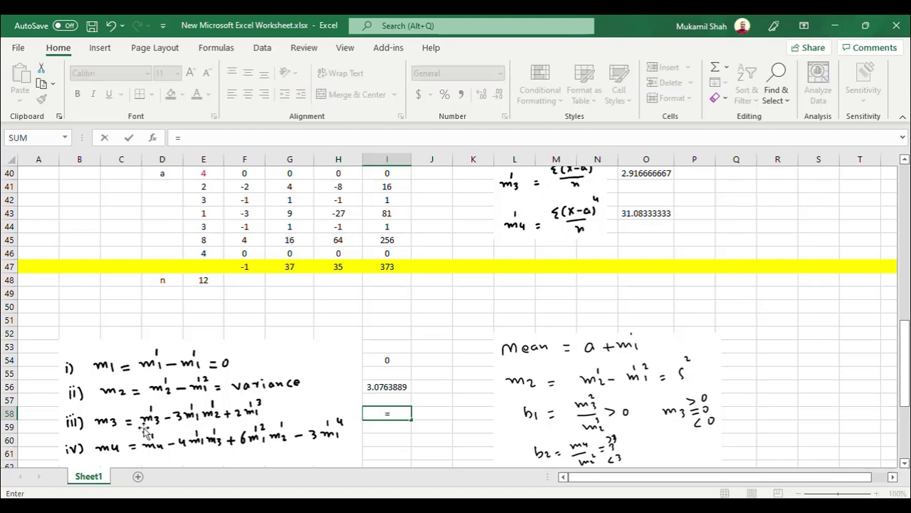
{"action": "scroll", "coordinate": [299, 420], "scroll_direction": "up", "scroll_amount": 3}
{"action": "left_click", "coordinate": [634, 291]}
{"action": "scroll", "coordinate": [405, 393], "scroll_direction": "down", "scroll_amount": 2}
{"action": "scroll", "coordinate": [401, 395], "scroll_direction": "down", "scroll_amount": 2}
{"action": "type", "text": "-3*"}
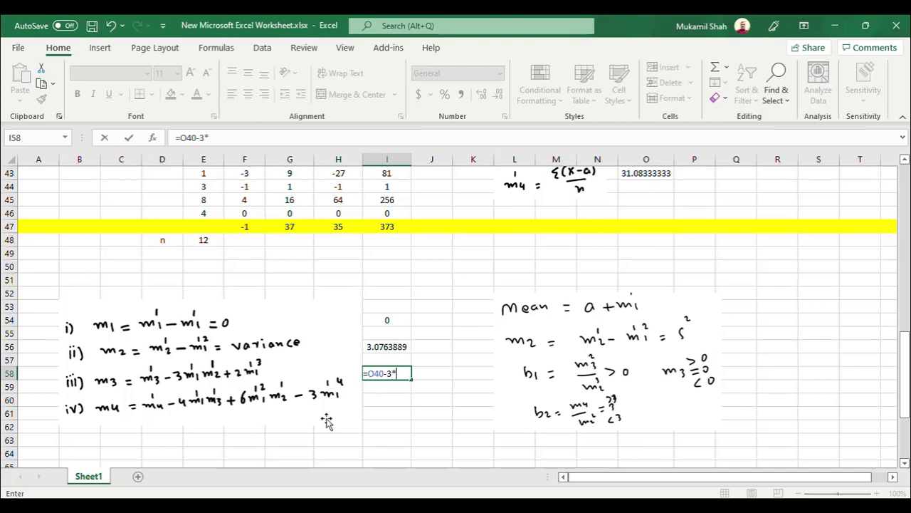
{"action": "scroll", "coordinate": [326, 421], "scroll_direction": "up", "scroll_amount": 3}
{"action": "left_click", "coordinate": [630, 184]}
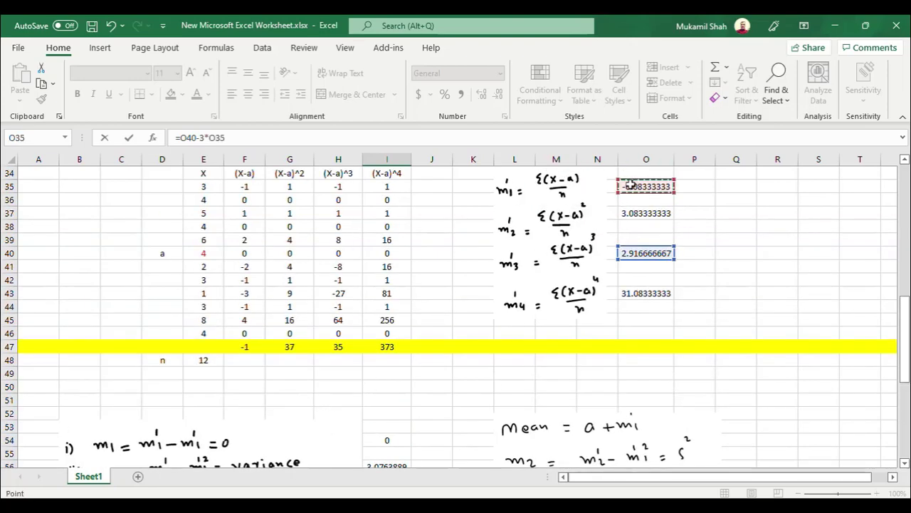
{"action": "type", "text": "*"}
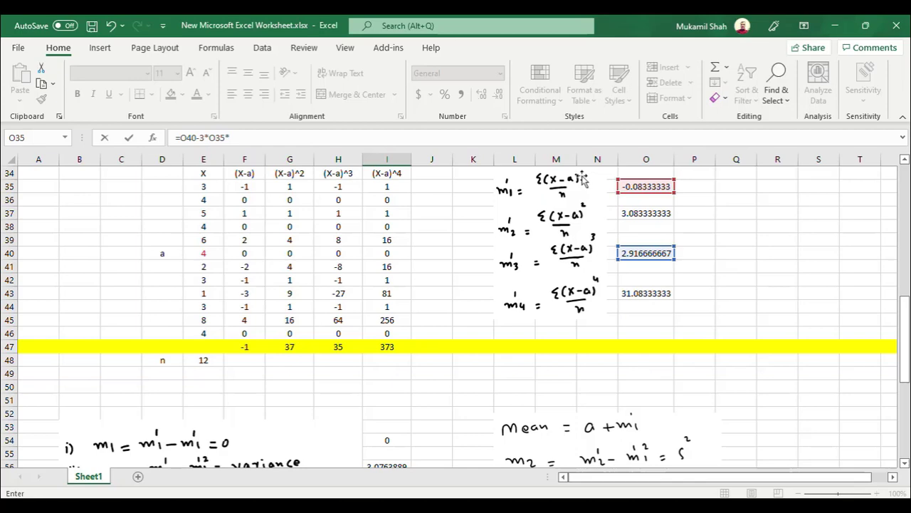
{"action": "left_click", "coordinate": [635, 210]}
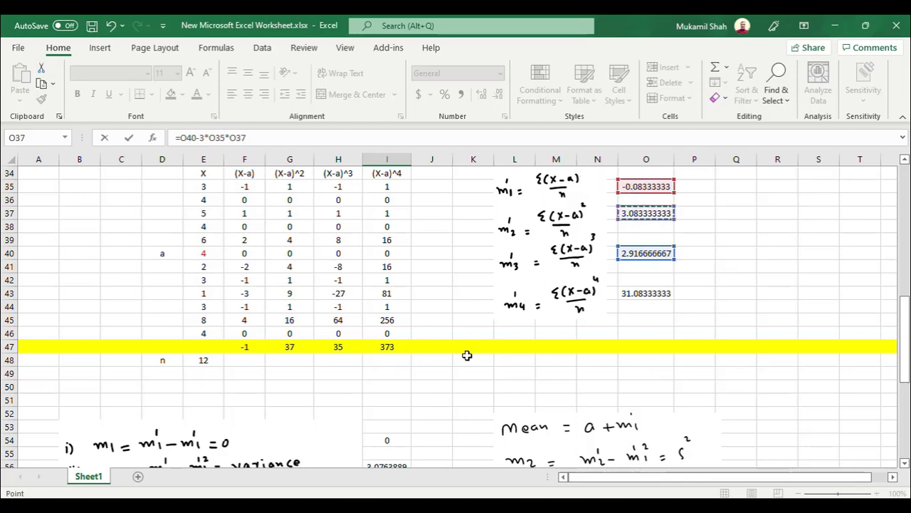
{"action": "scroll", "coordinate": [466, 350], "scroll_direction": "down", "scroll_amount": 1}
{"action": "scroll", "coordinate": [235, 450], "scroll_direction": "down", "scroll_amount": 1}
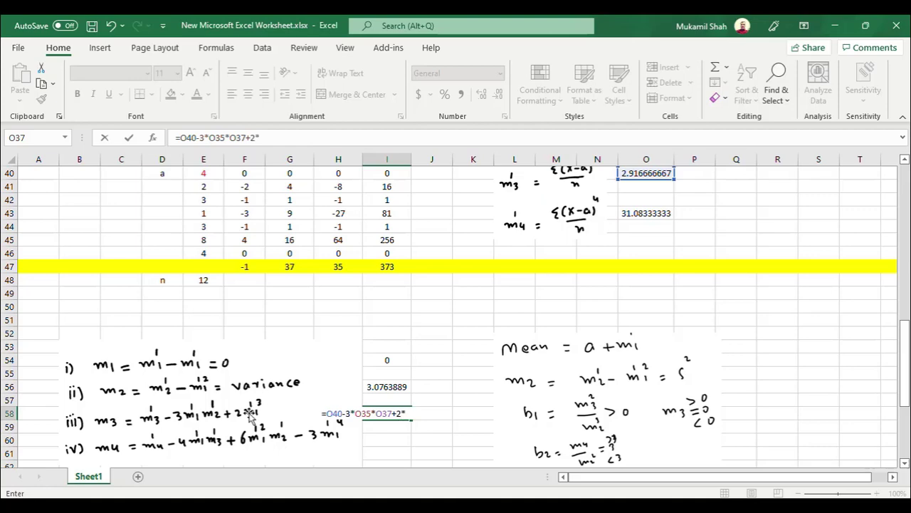
{"action": "scroll", "coordinate": [360, 389], "scroll_direction": "up", "scroll_amount": 3}
{"action": "left_click", "coordinate": [636, 225]}
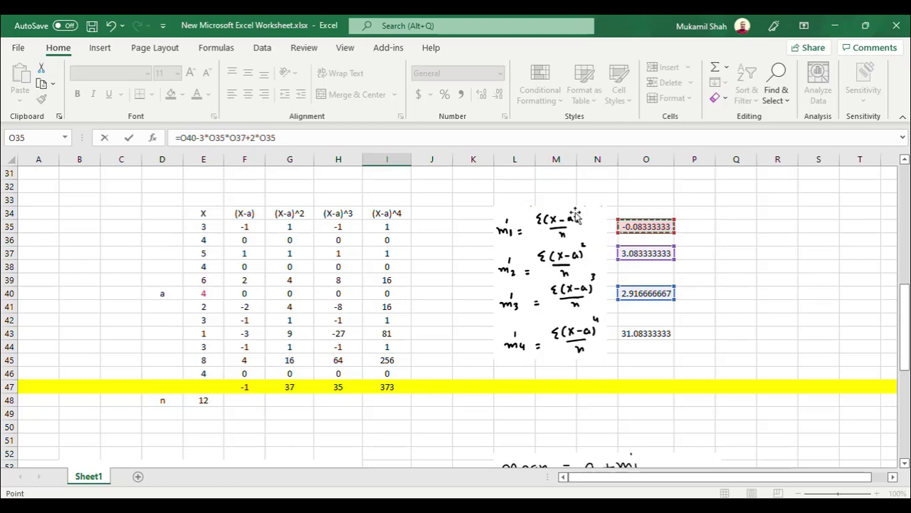
{"action": "type", "text": "^3"}
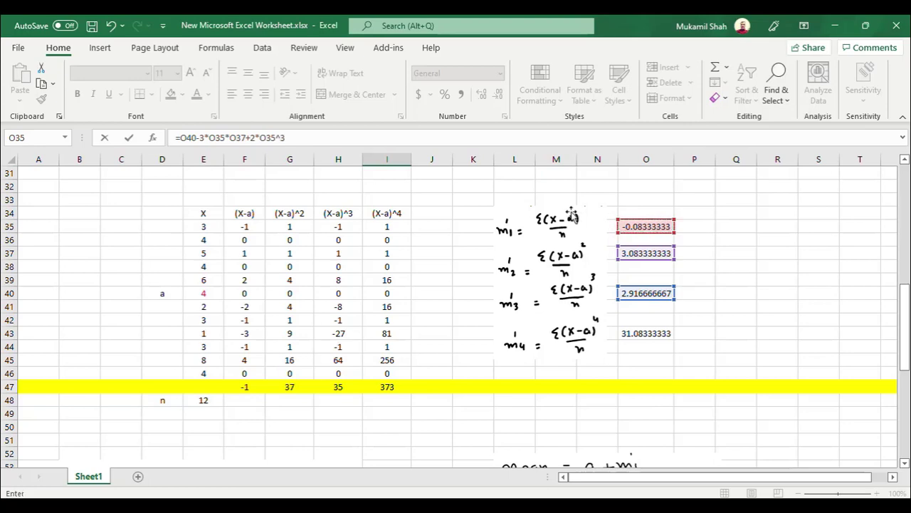
{"action": "key", "text": "Return"}
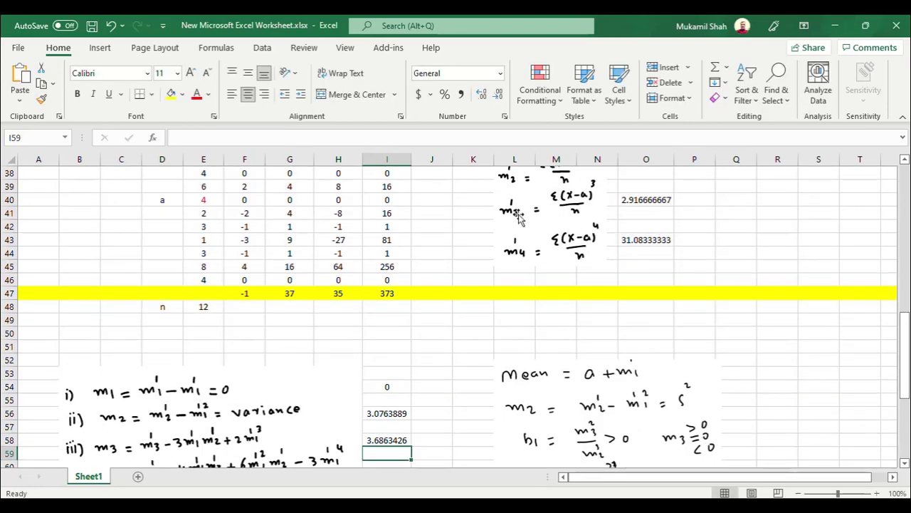
{"action": "scroll", "coordinate": [413, 342], "scroll_direction": "down", "scroll_amount": 2}
- Begin the m4 formula in I60 with the terms =O43-4*O35*O40
{"action": "left_click", "coordinate": [386, 387]}
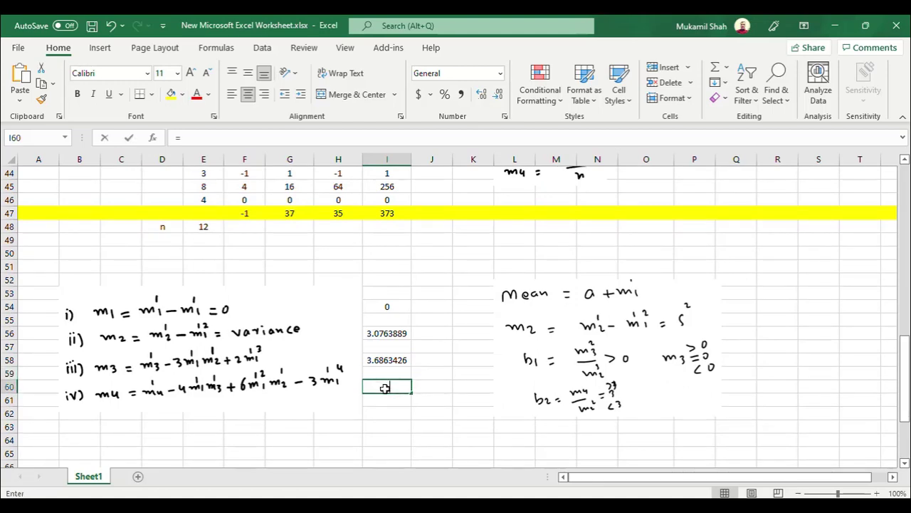
{"action": "type", "text": "="}
{"action": "scroll", "coordinate": [387, 388], "scroll_direction": "up", "scroll_amount": 1}
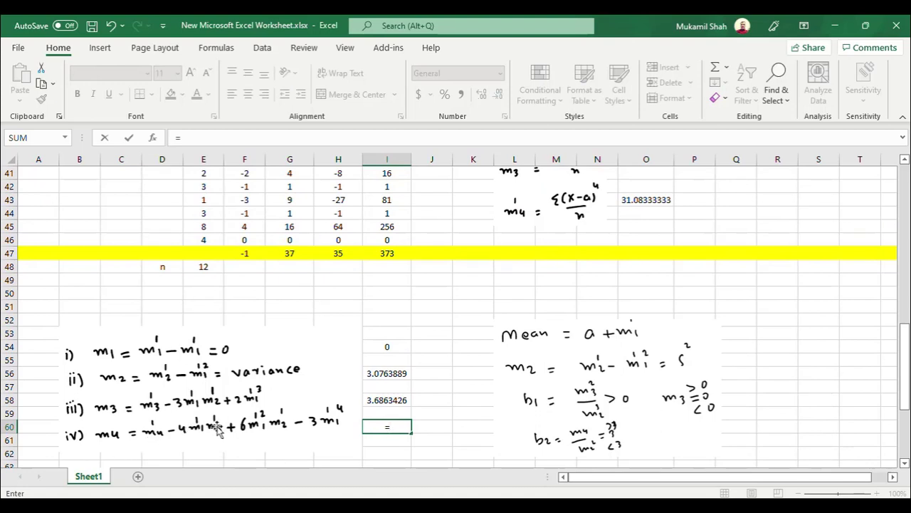
{"action": "left_click", "coordinate": [639, 200]}
{"action": "type", "text": "-"}
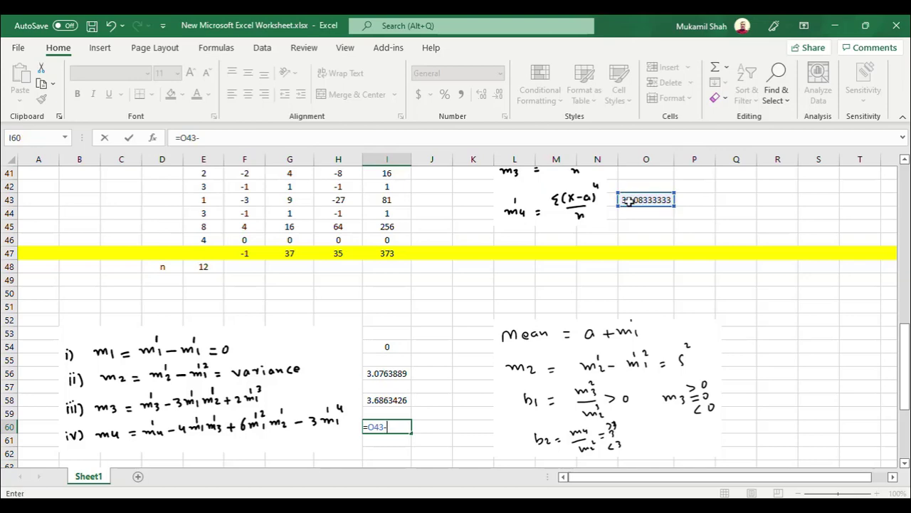
{"action": "type", "text": "4*"}
{"action": "scroll", "coordinate": [634, 214], "scroll_direction": "up", "scroll_amount": 3}
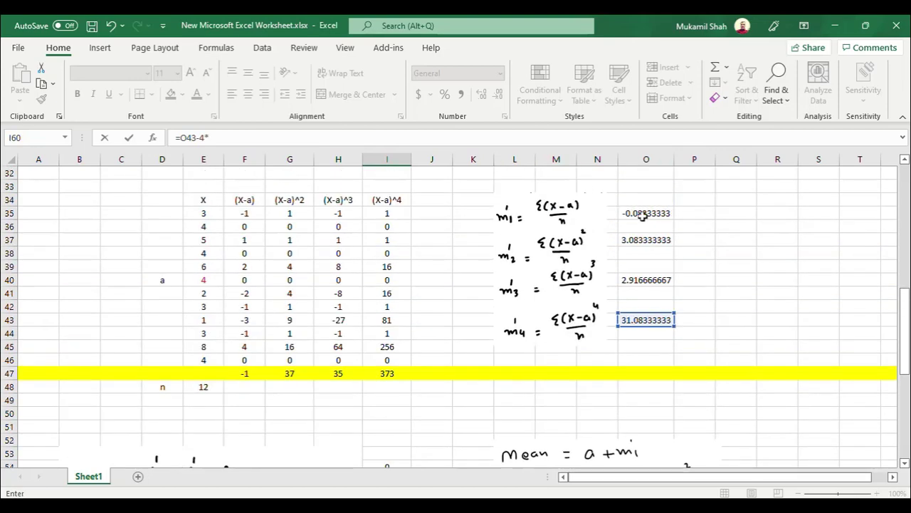
{"action": "left_click", "coordinate": [643, 214]}
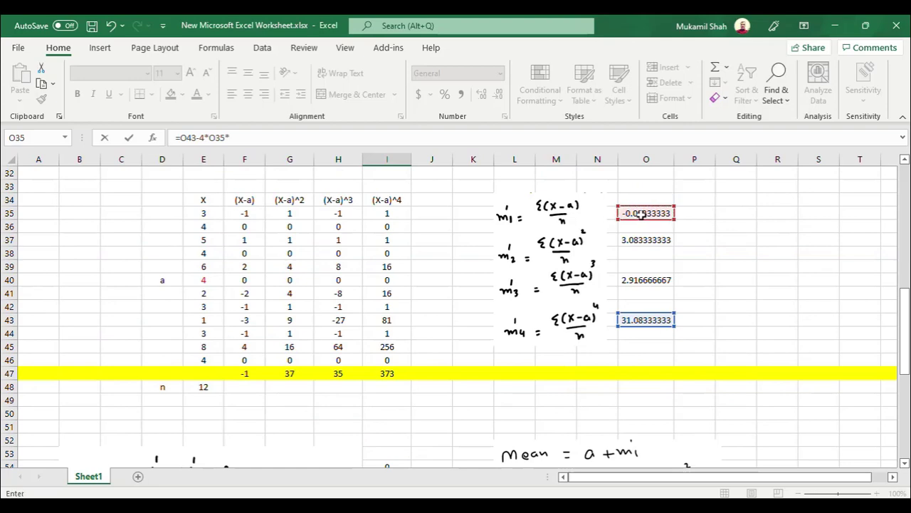
{"action": "type", "text": "*"}
{"action": "left_click", "coordinate": [641, 280]}
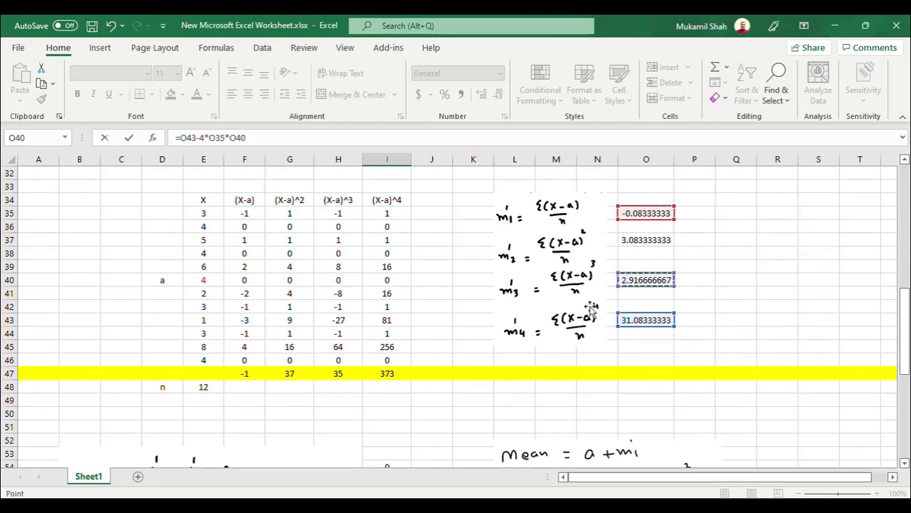
{"action": "scroll", "coordinate": [590, 306], "scroll_direction": "down", "scroll_amount": 3}
{"action": "scroll", "coordinate": [590, 306], "scroll_direction": "down", "scroll_amount": 1}
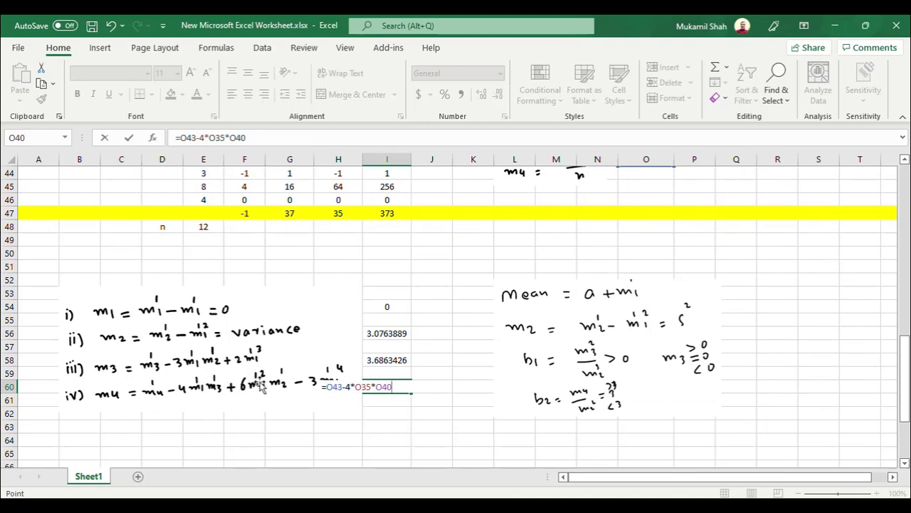
- Complete it with +6*O35^2*O37-3*O35^4, so m4 evaluates to 32.183883
{"action": "type", "text": "+6*"}
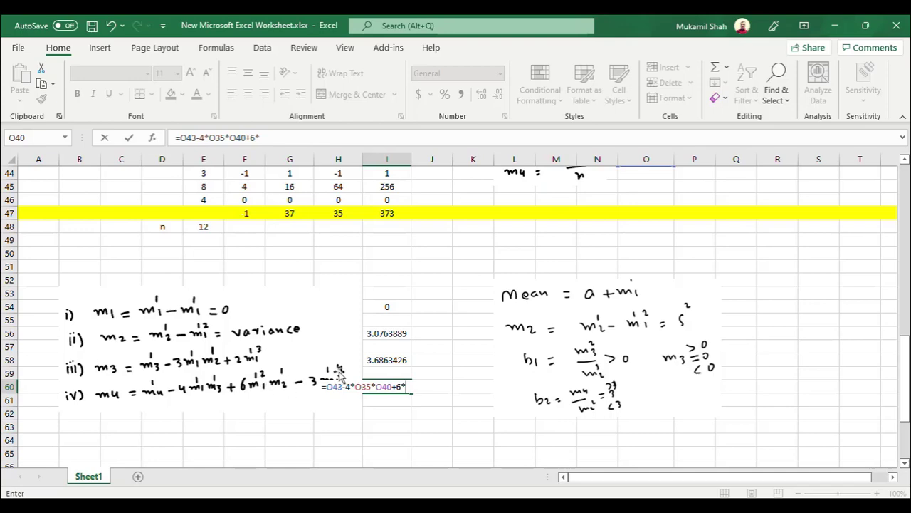
{"action": "scroll", "coordinate": [341, 375], "scroll_direction": "up", "scroll_amount": 4}
{"action": "left_click", "coordinate": [625, 213]}
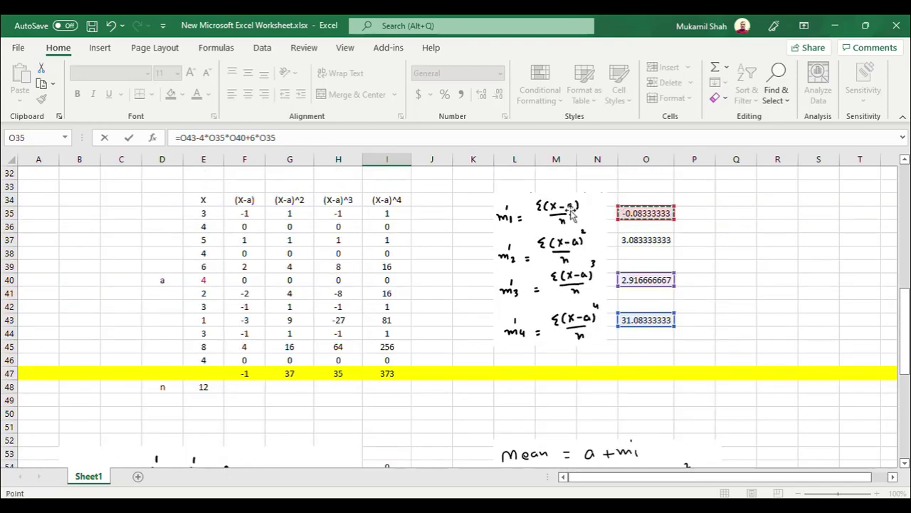
{"action": "type", "text": "^2*"}
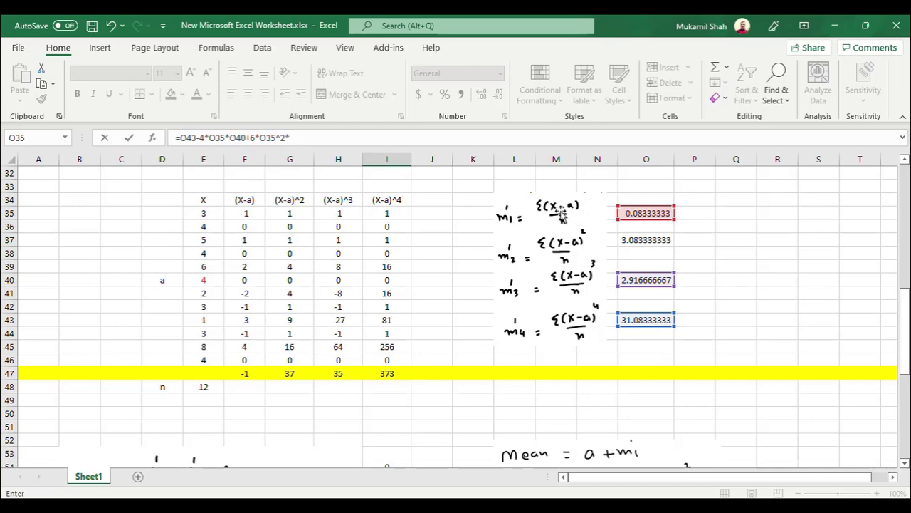
{"action": "scroll", "coordinate": [499, 274], "scroll_direction": "down", "scroll_amount": 3}
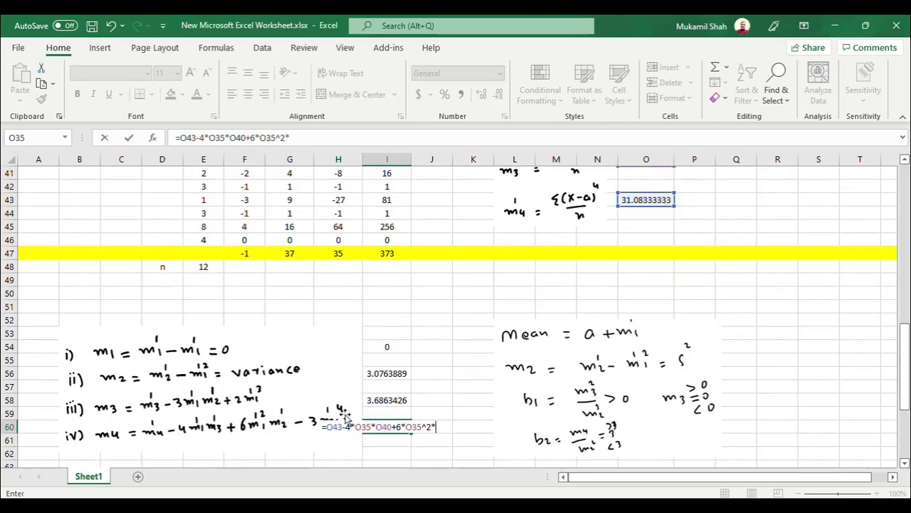
{"action": "scroll", "coordinate": [498, 285], "scroll_direction": "up", "scroll_amount": 2}
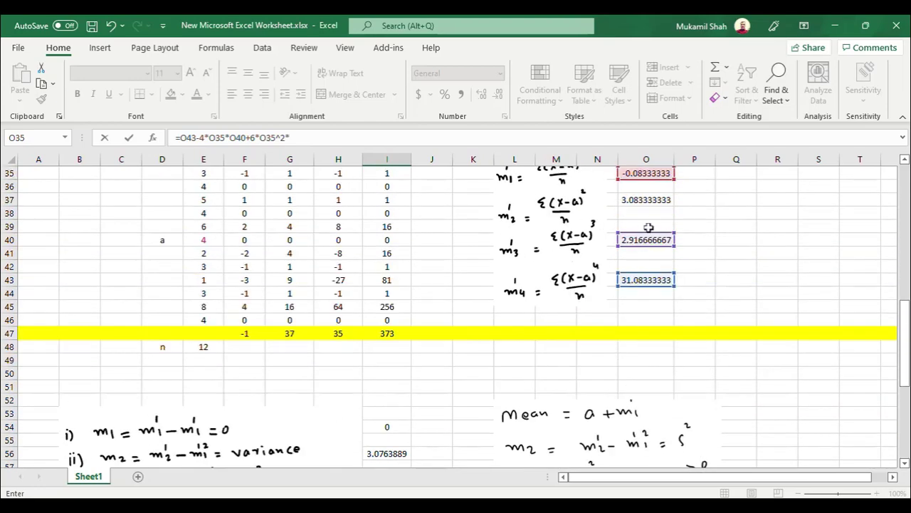
{"action": "left_click", "coordinate": [638, 200]}
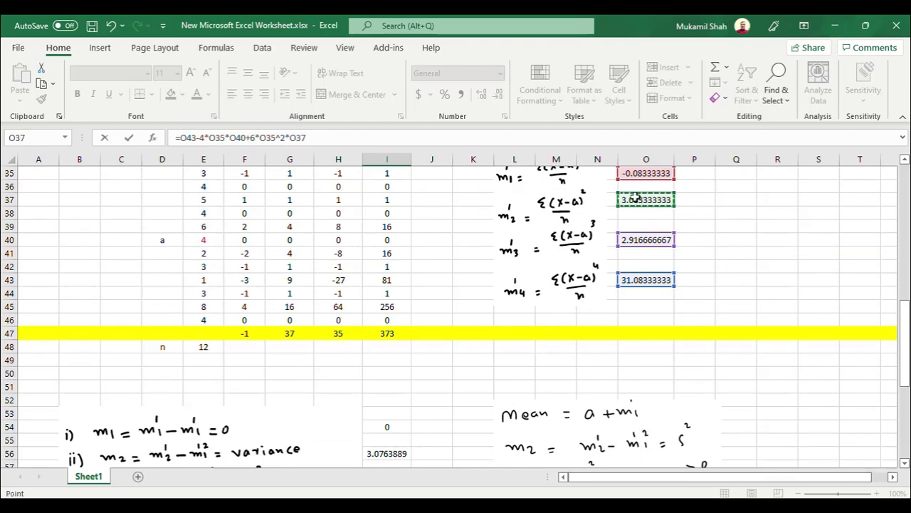
{"action": "type", "text": "-"}
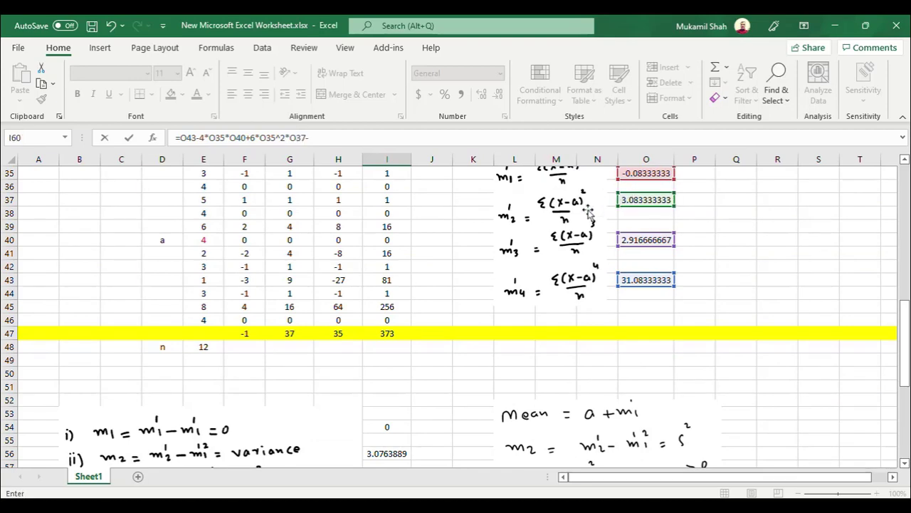
{"action": "scroll", "coordinate": [588, 213], "scroll_direction": "down", "scroll_amount": 2}
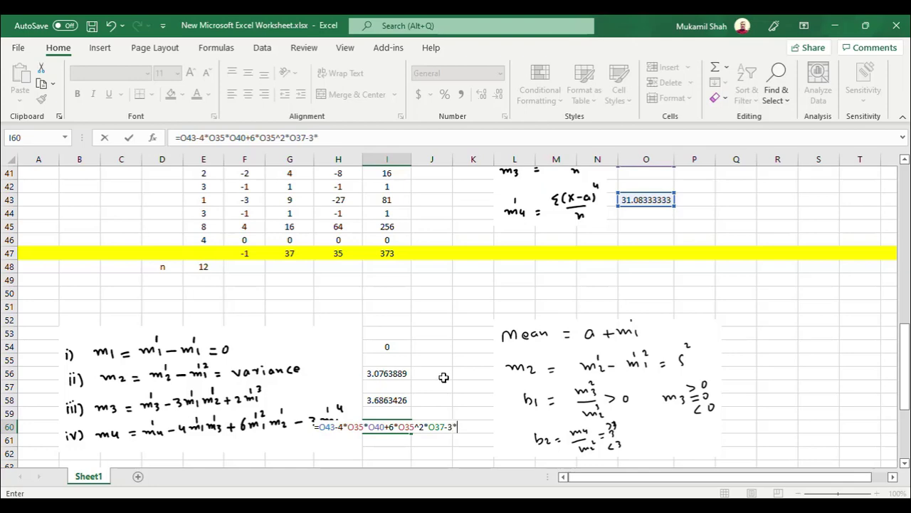
{"action": "scroll", "coordinate": [441, 349], "scroll_direction": "up", "scroll_amount": 3}
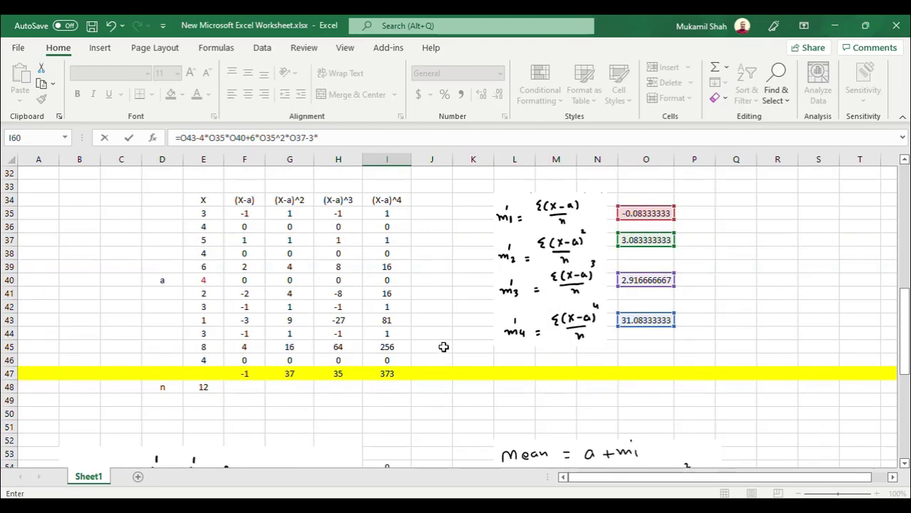
{"action": "left_click", "coordinate": [652, 214]}
{"action": "type", "text": "^4"}
{"action": "key", "text": "Return"}
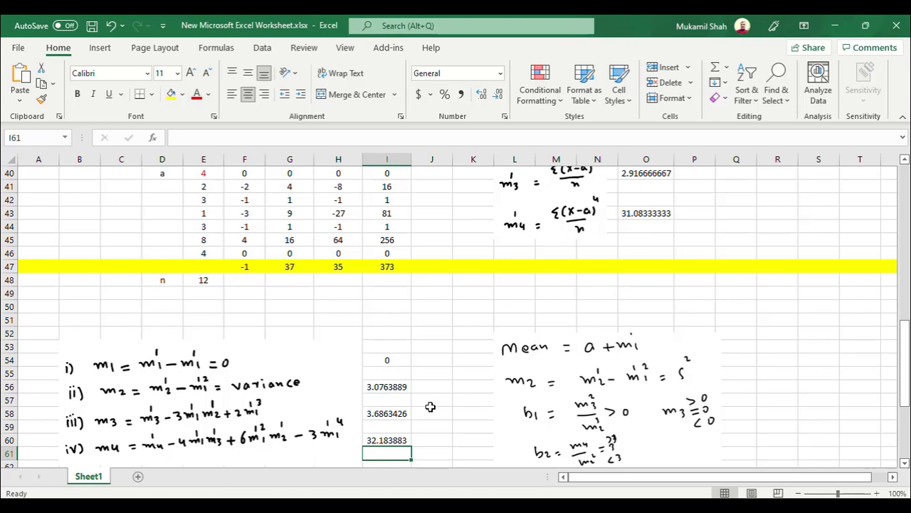
{"action": "scroll", "coordinate": [431, 406], "scroll_direction": "down", "scroll_amount": 1}
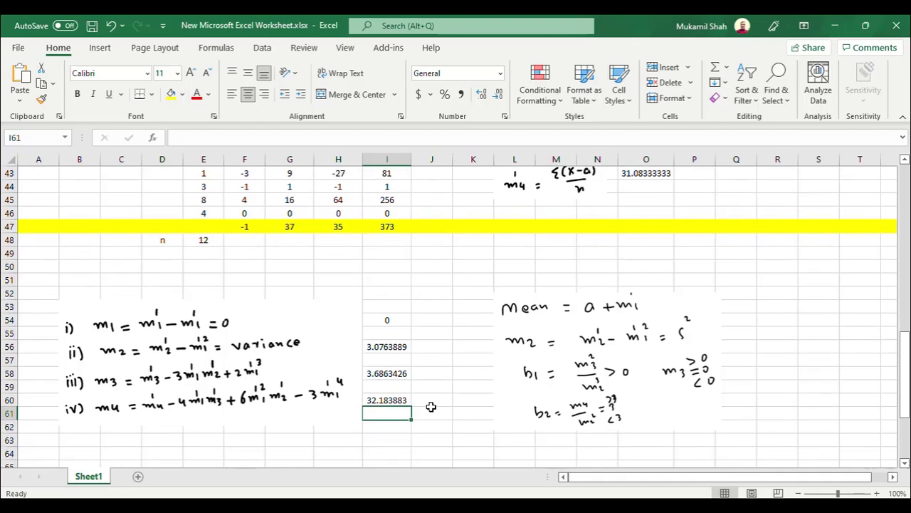
{"action": "left_click", "coordinate": [391, 321]}
{"action": "left_click", "coordinate": [387, 347]}
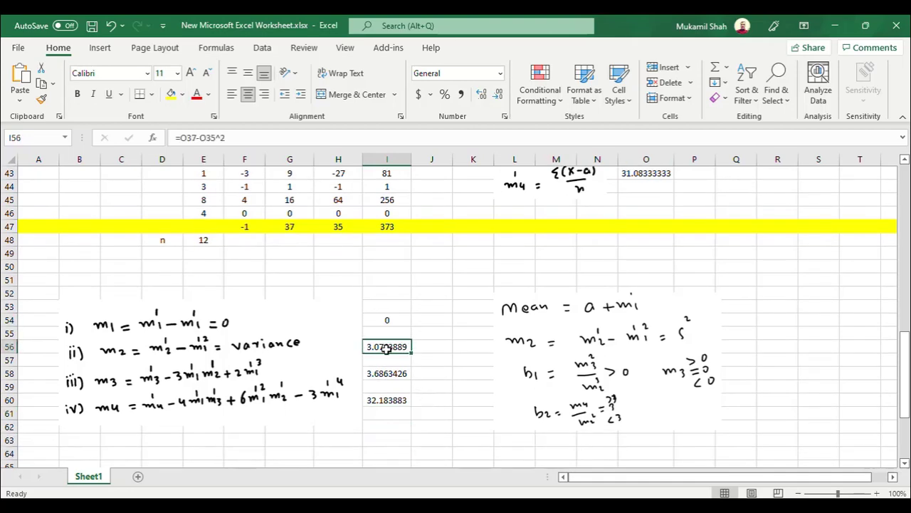
{"action": "left_click", "coordinate": [383, 372]}
{"action": "left_click", "coordinate": [385, 398]}
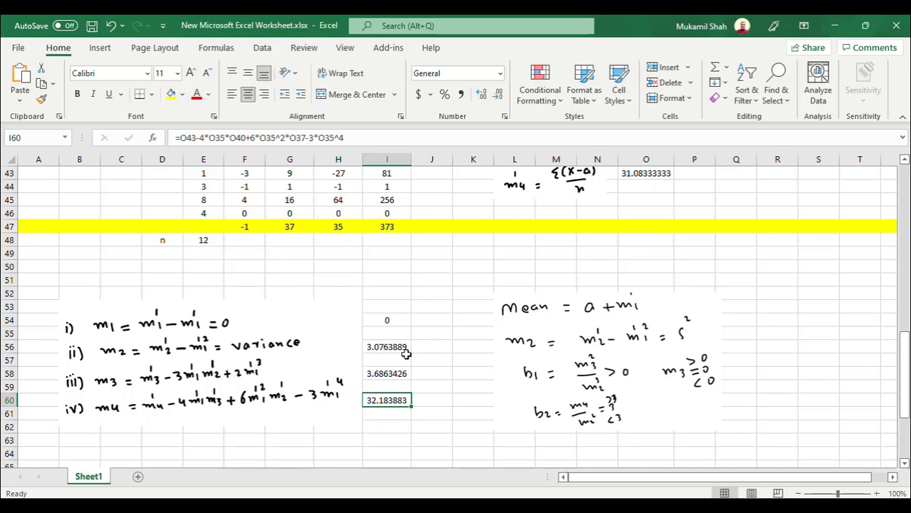
{"action": "scroll", "coordinate": [406, 353], "scroll_direction": "up", "scroll_amount": 14}
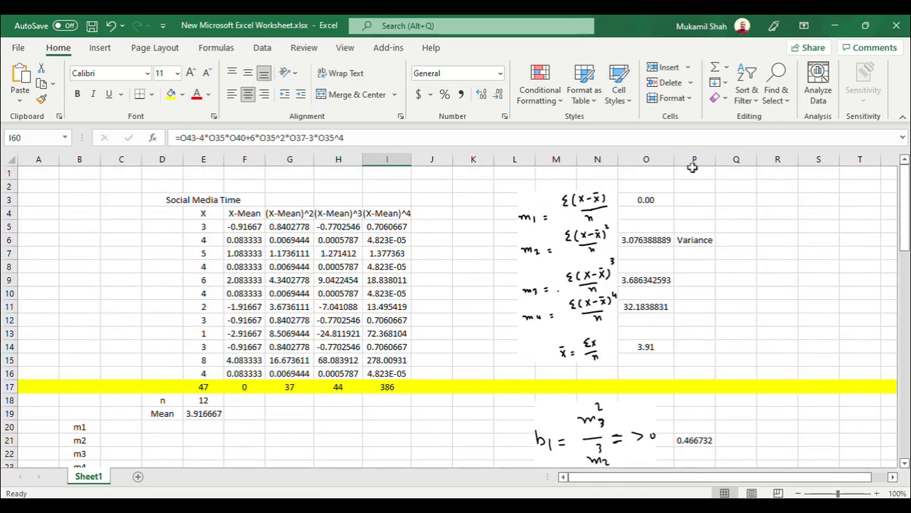
{"action": "left_click", "coordinate": [641, 241]}
{"action": "left_click", "coordinate": [642, 279]}
{"action": "scroll", "coordinate": [664, 322], "scroll_direction": "down", "scroll_amount": 11}
{"action": "scroll", "coordinate": [602, 326], "scroll_direction": "down", "scroll_amount": 4}
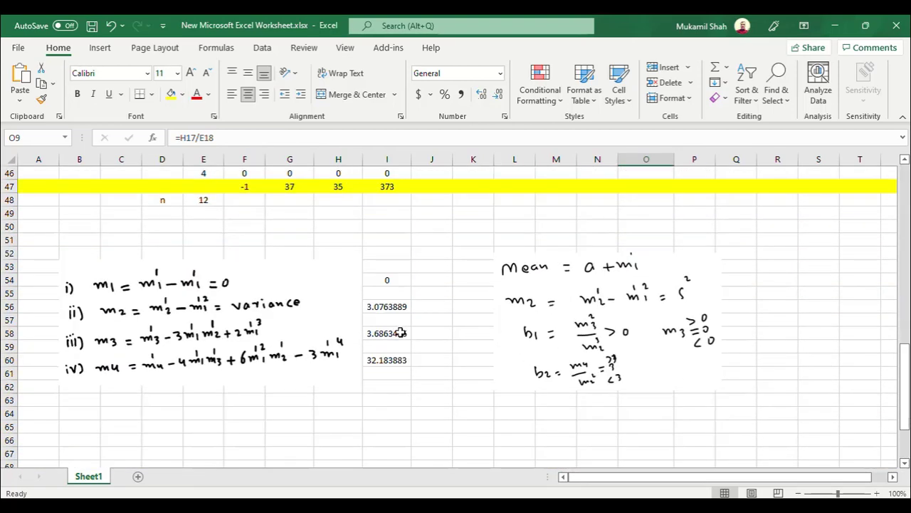
{"action": "left_click", "coordinate": [401, 332]}
{"action": "left_click", "coordinate": [397, 359]}
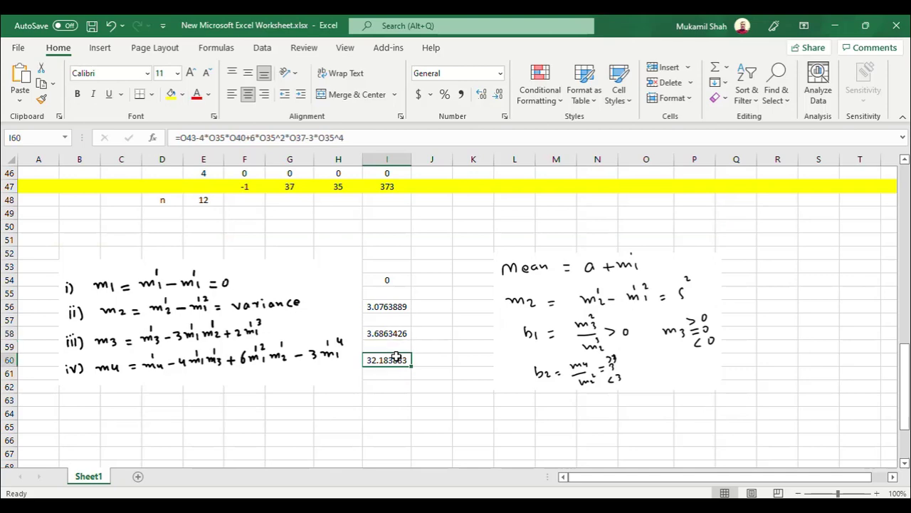
{"action": "scroll", "coordinate": [413, 358], "scroll_direction": "up", "scroll_amount": 9}
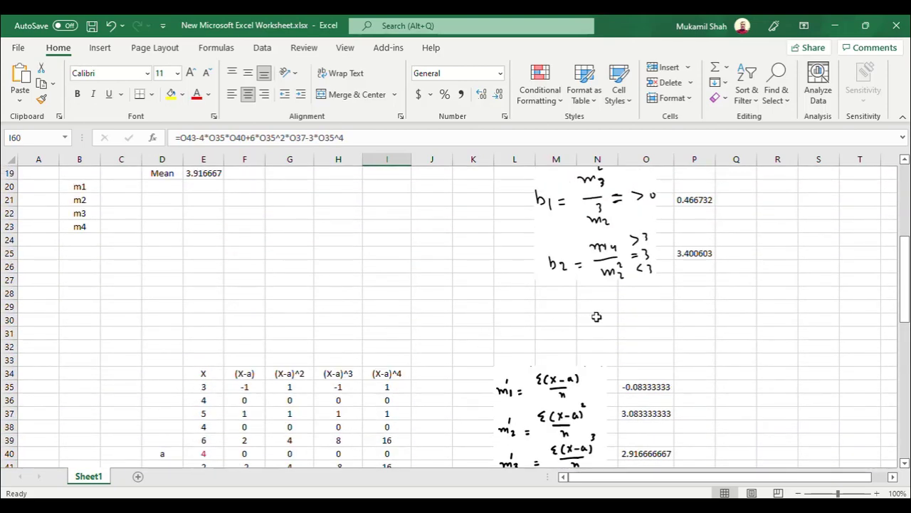
{"action": "scroll", "coordinate": [598, 314], "scroll_direction": "up", "scroll_amount": 4}
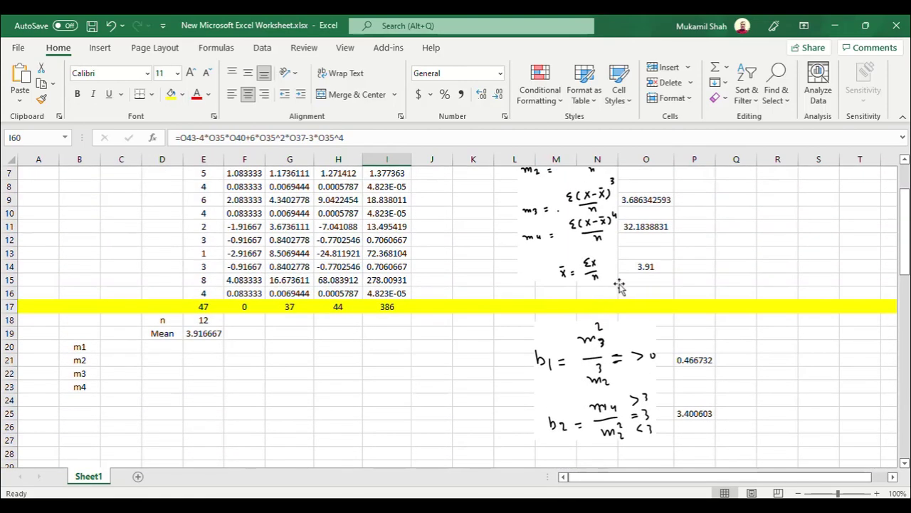
{"action": "left_click", "coordinate": [641, 228]}
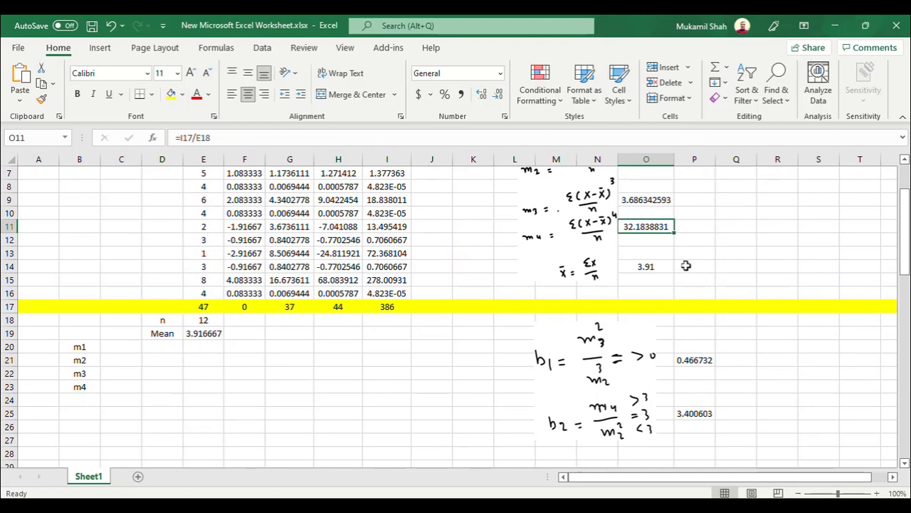
{"action": "scroll", "coordinate": [686, 265], "scroll_direction": "up", "scroll_amount": 2}
{"action": "left_click", "coordinate": [646, 202]}
{"action": "left_click", "coordinate": [646, 241]}
{"action": "left_click", "coordinate": [646, 279]}
{"action": "left_click", "coordinate": [646, 306]}
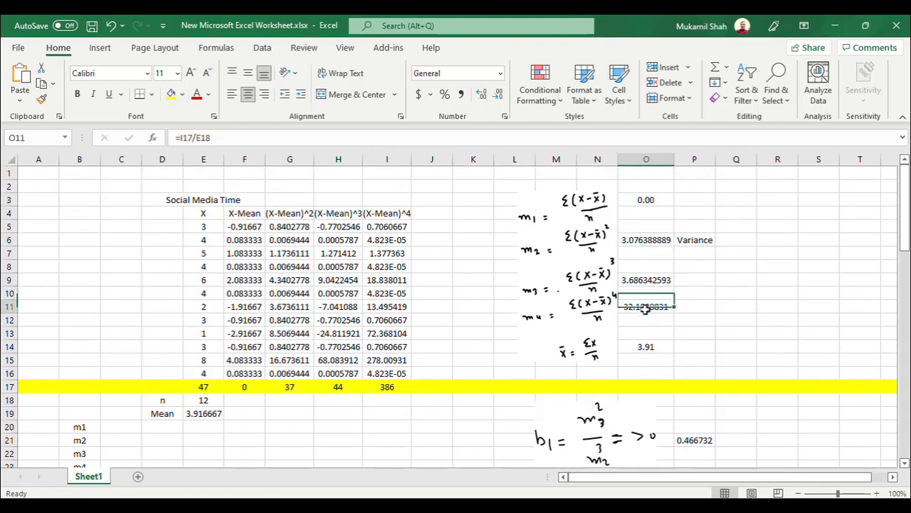
{"action": "scroll", "coordinate": [646, 306], "scroll_direction": "down", "scroll_amount": 8}
{"action": "scroll", "coordinate": [646, 306], "scroll_direction": "down", "scroll_amount": 8}
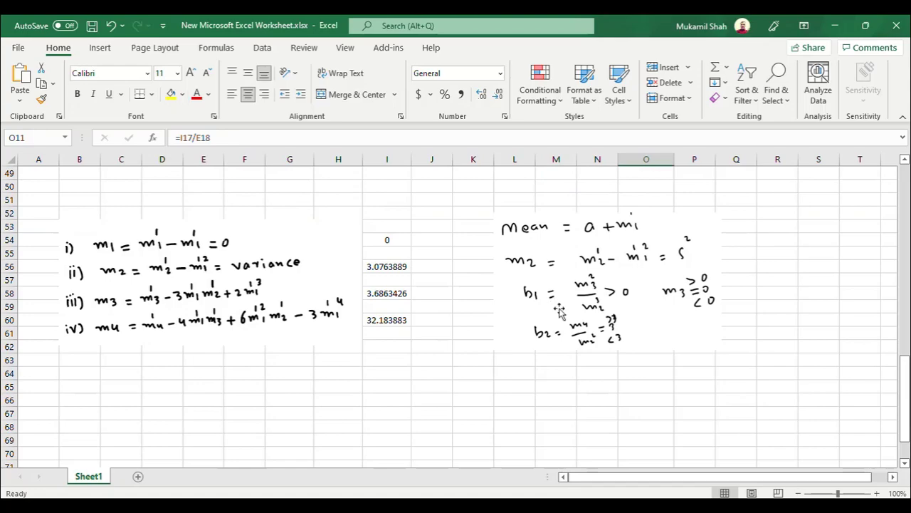
{"action": "scroll", "coordinate": [561, 315], "scroll_direction": "up", "scroll_amount": 7}
{"action": "scroll", "coordinate": [562, 317], "scroll_direction": "down", "scroll_amount": 6}
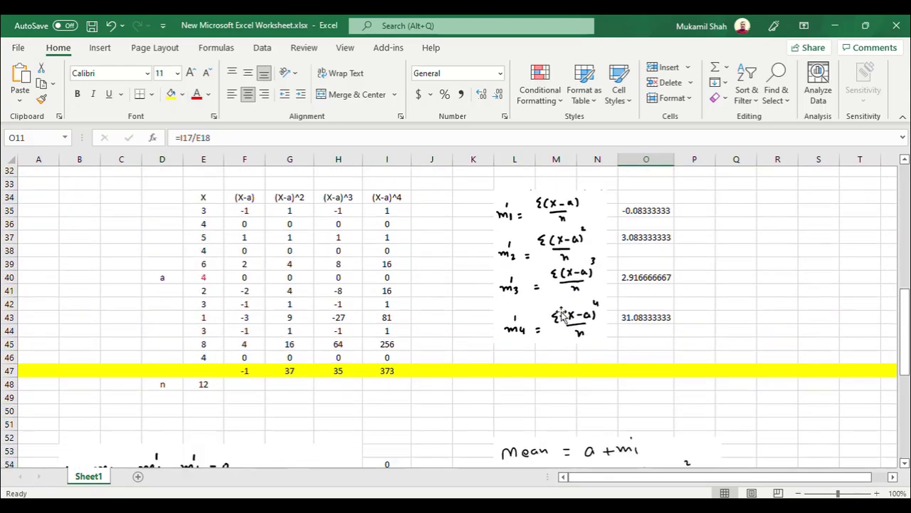
{"action": "scroll", "coordinate": [562, 316], "scroll_direction": "up", "scroll_amount": 1}
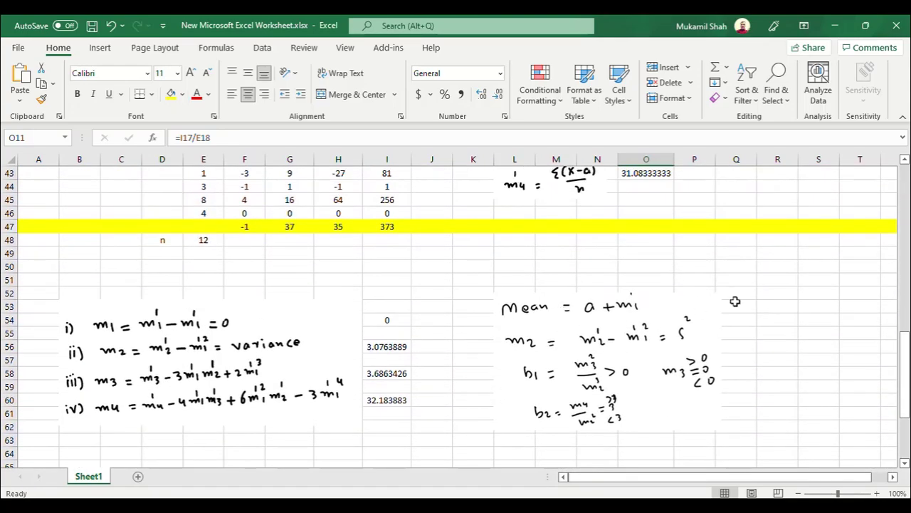
- Enter =E40+O35 in R52 so the mean shows 3.916667
{"action": "left_click", "coordinate": [774, 297]}
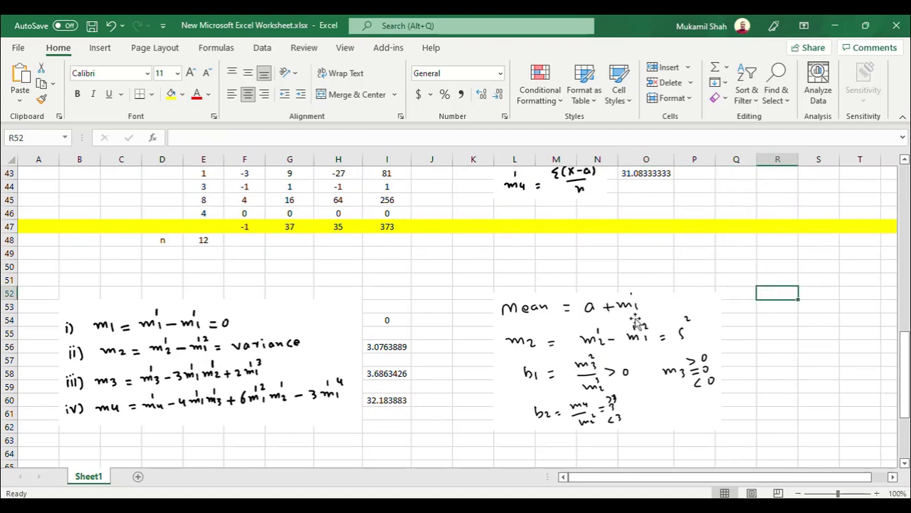
{"action": "type", "text": "="}
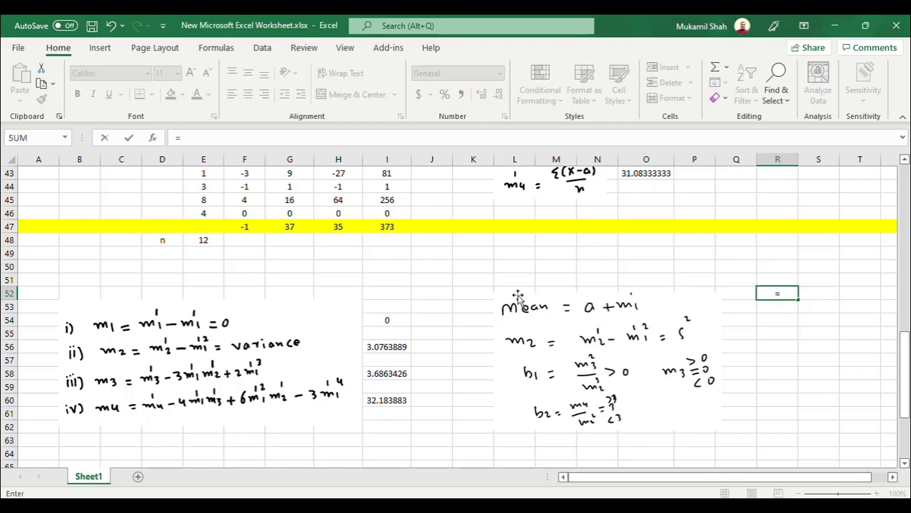
{"action": "scroll", "coordinate": [487, 296], "scroll_direction": "up", "scroll_amount": 3}
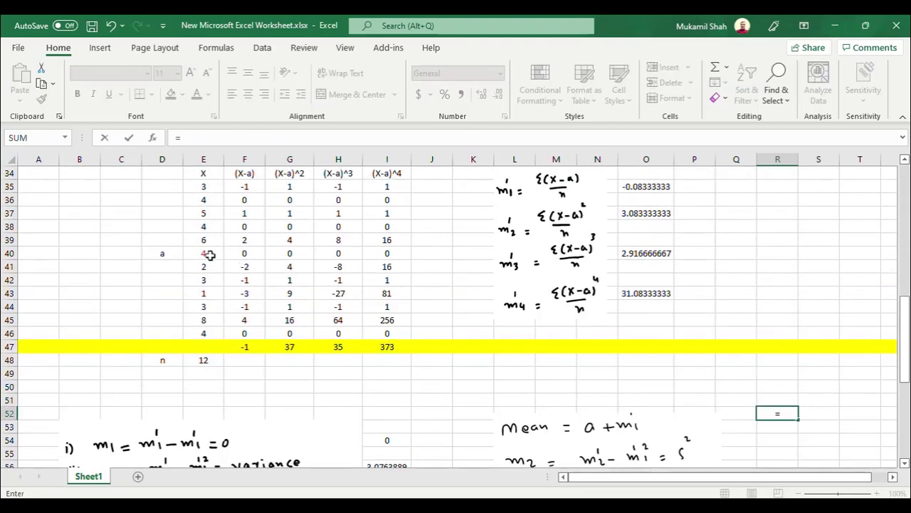
{"action": "left_click", "coordinate": [208, 254]}
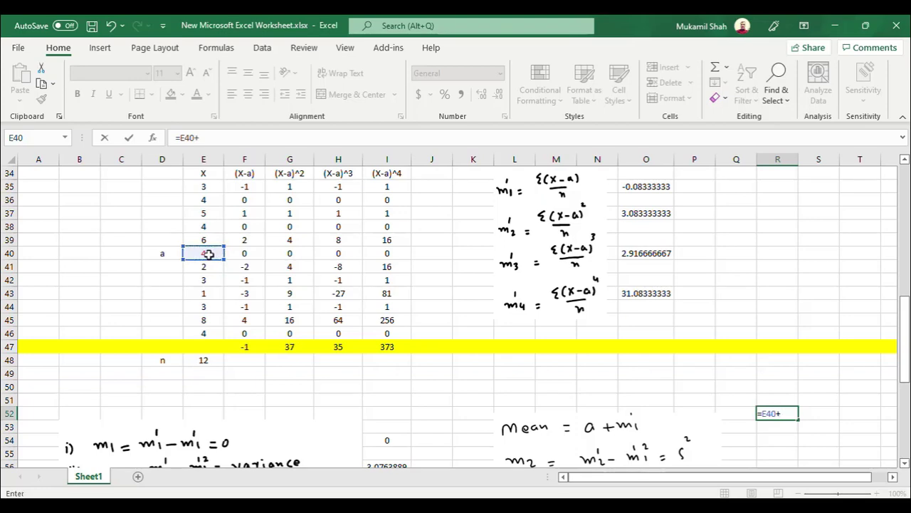
{"action": "scroll", "coordinate": [289, 255], "scroll_direction": "up", "scroll_amount": 1}
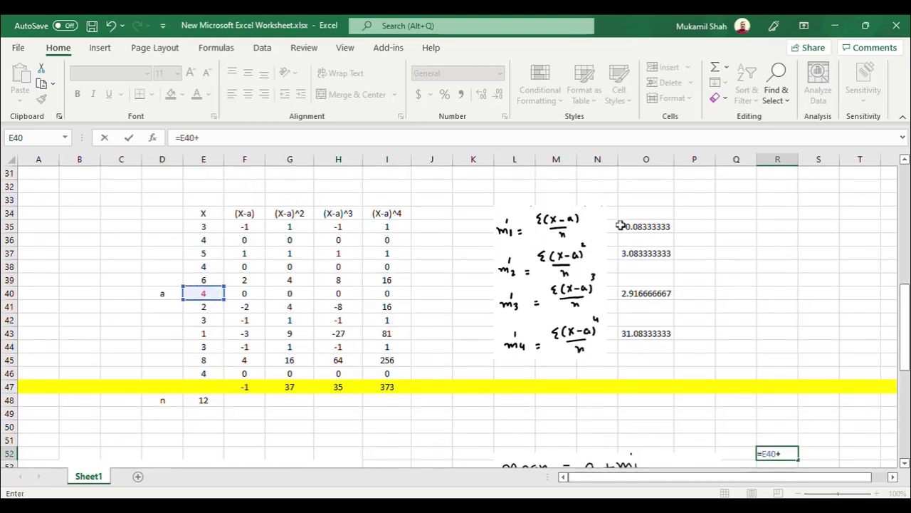
{"action": "left_click", "coordinate": [626, 227]}
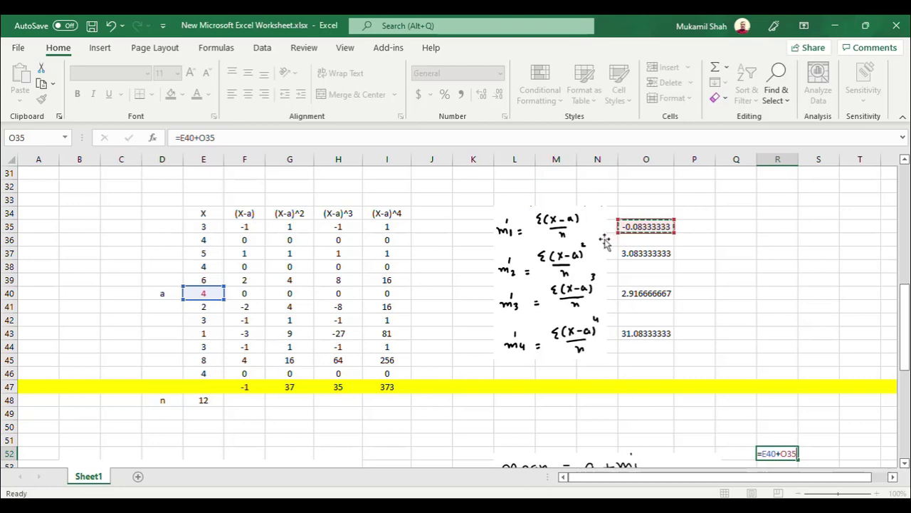
{"action": "key", "text": "Return"}
{"action": "left_click", "coordinate": [774, 440]}
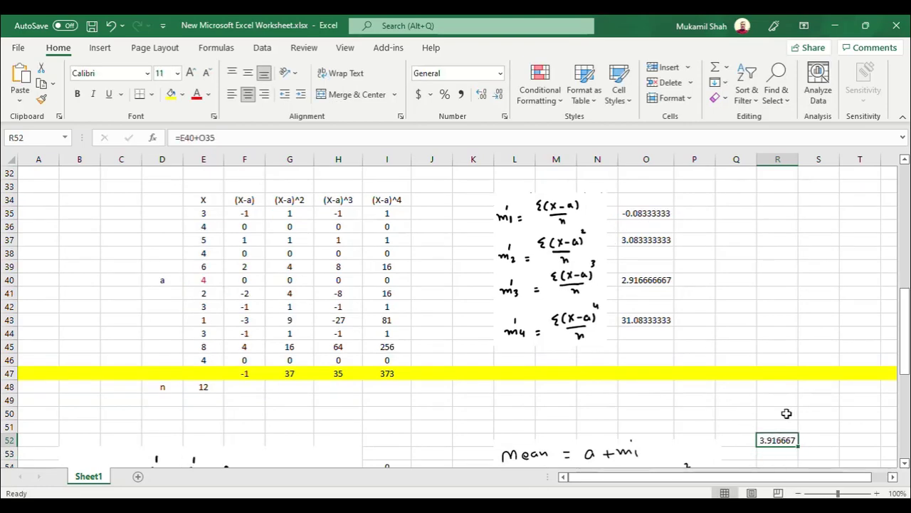
{"action": "scroll", "coordinate": [783, 427], "scroll_direction": "down", "scroll_amount": 1}
{"action": "scroll", "coordinate": [784, 414], "scroll_direction": "up", "scroll_amount": 11}
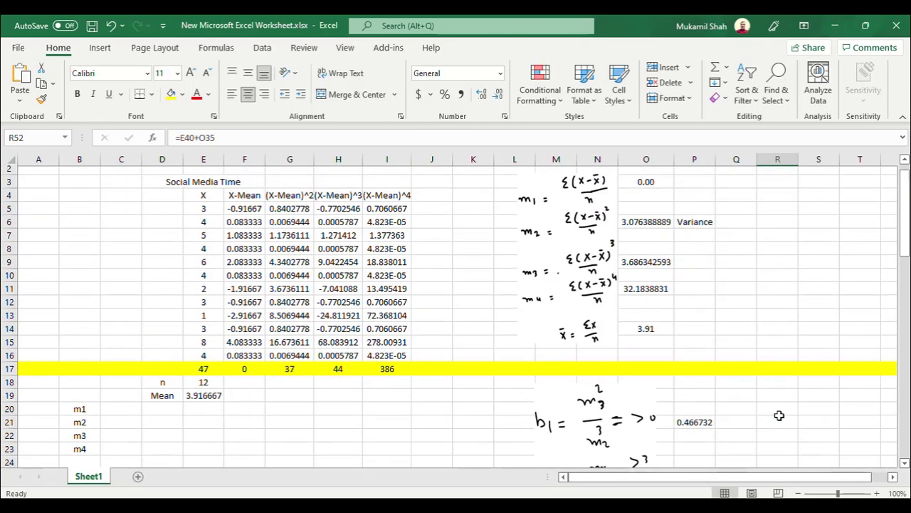
{"action": "scroll", "coordinate": [414, 370], "scroll_direction": "down", "scroll_amount": 2}
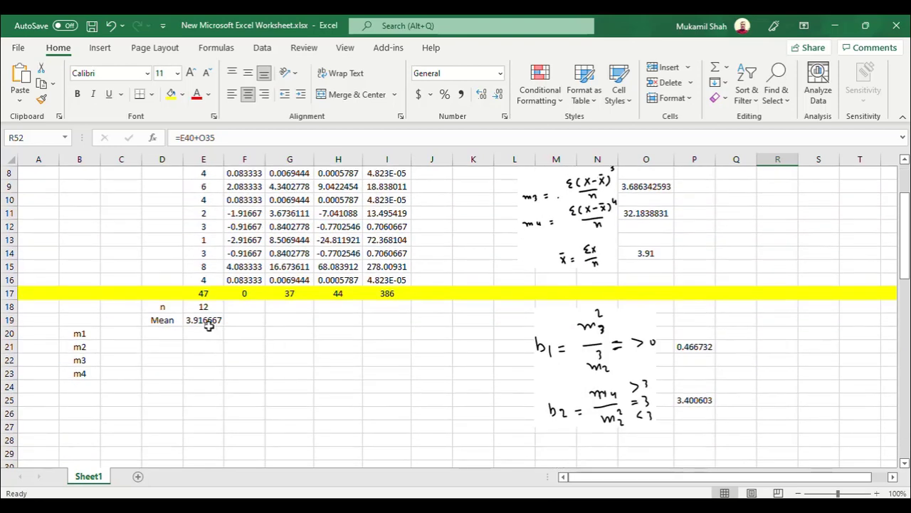
{"action": "left_click", "coordinate": [209, 325]}
{"action": "scroll", "coordinate": [389, 366], "scroll_direction": "down", "scroll_amount": 7}
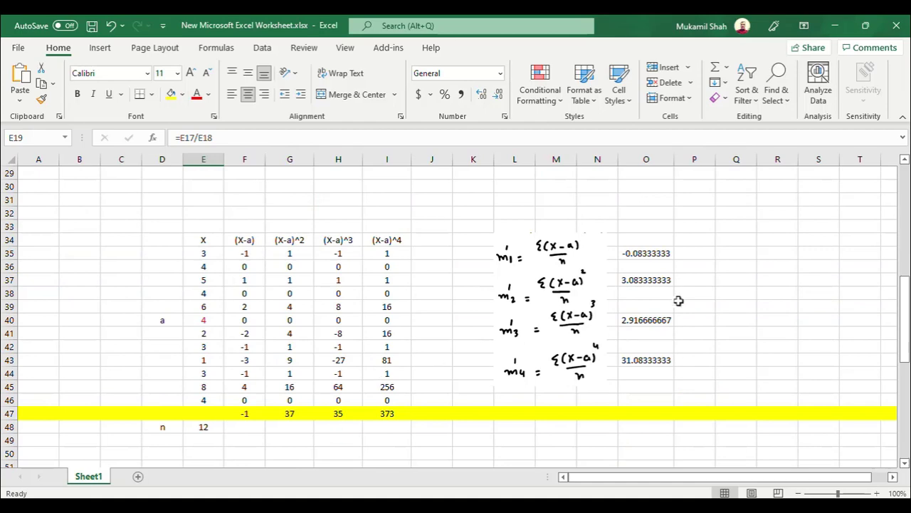
{"action": "scroll", "coordinate": [660, 303], "scroll_direction": "down", "scroll_amount": 5}
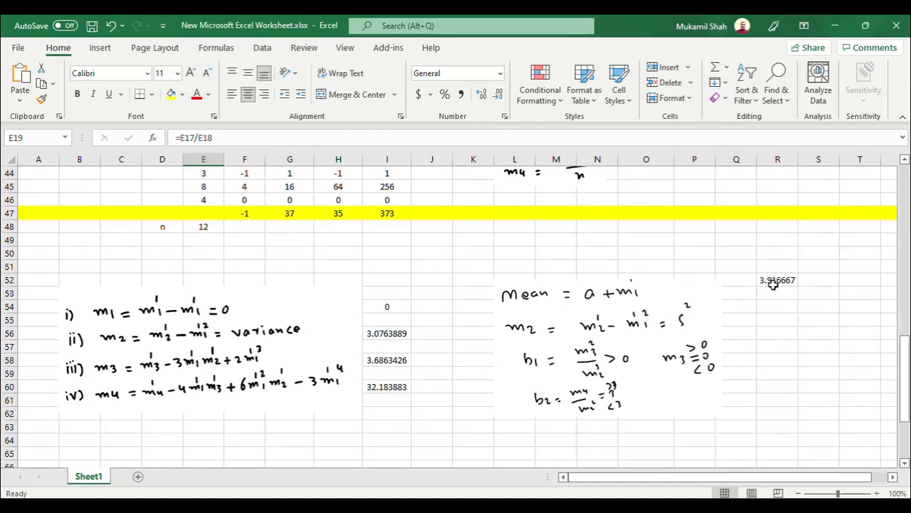
{"action": "left_click", "coordinate": [774, 284]}
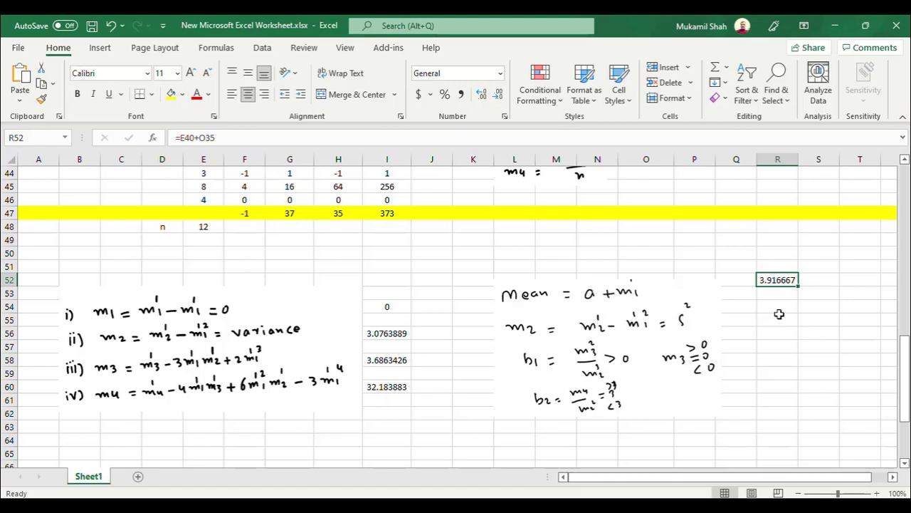
{"action": "left_click", "coordinate": [384, 335]}
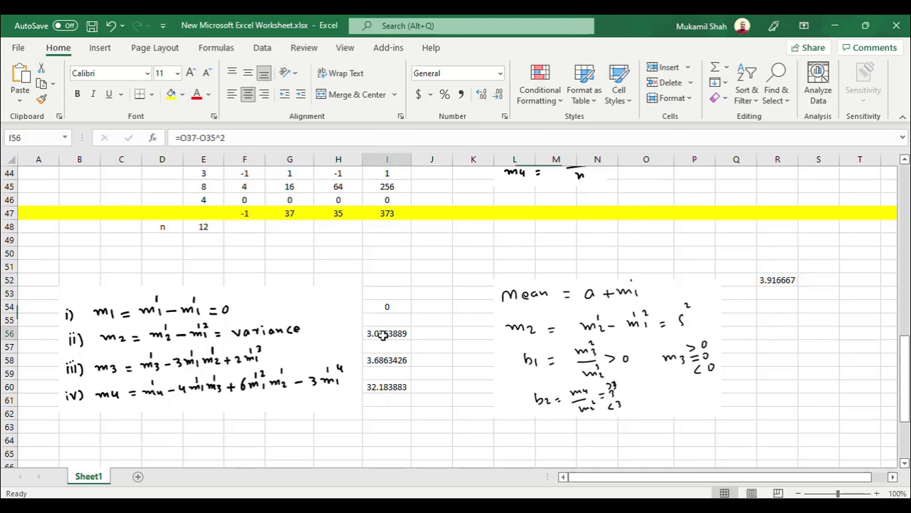
{"action": "scroll", "coordinate": [385, 334], "scroll_direction": "up", "scroll_amount": 14}
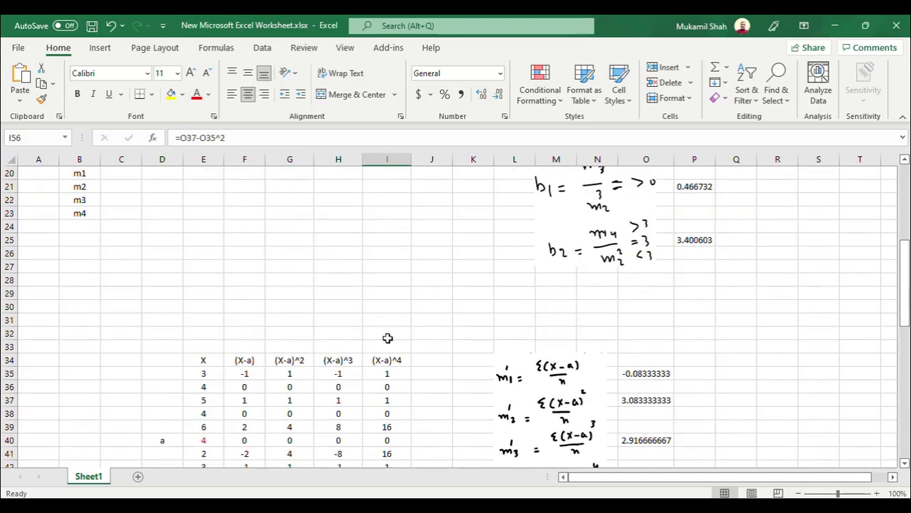
{"action": "left_click", "coordinate": [634, 228]}
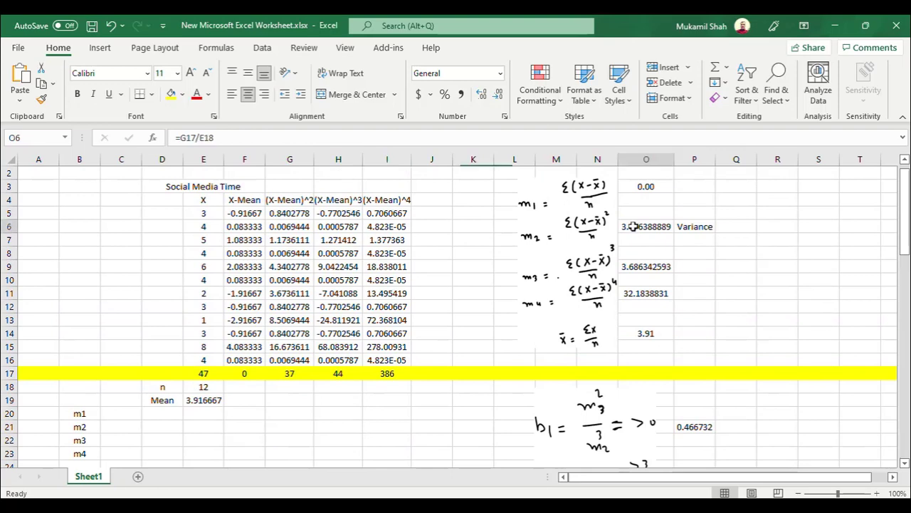
{"action": "left_click", "coordinate": [692, 228]}
{"action": "left_click", "coordinate": [668, 226]}
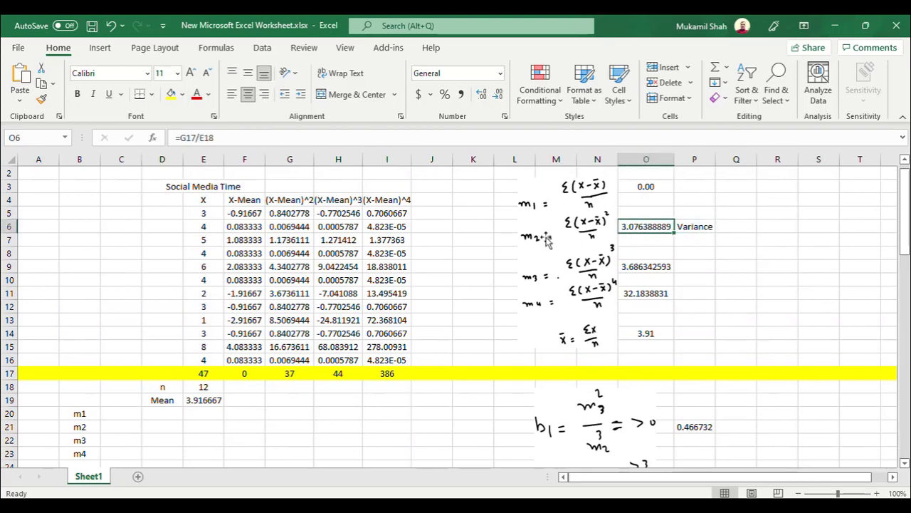
{"action": "scroll", "coordinate": [513, 326], "scroll_direction": "down", "scroll_amount": 8}
{"action": "scroll", "coordinate": [510, 328], "scroll_direction": "down", "scroll_amount": 5}
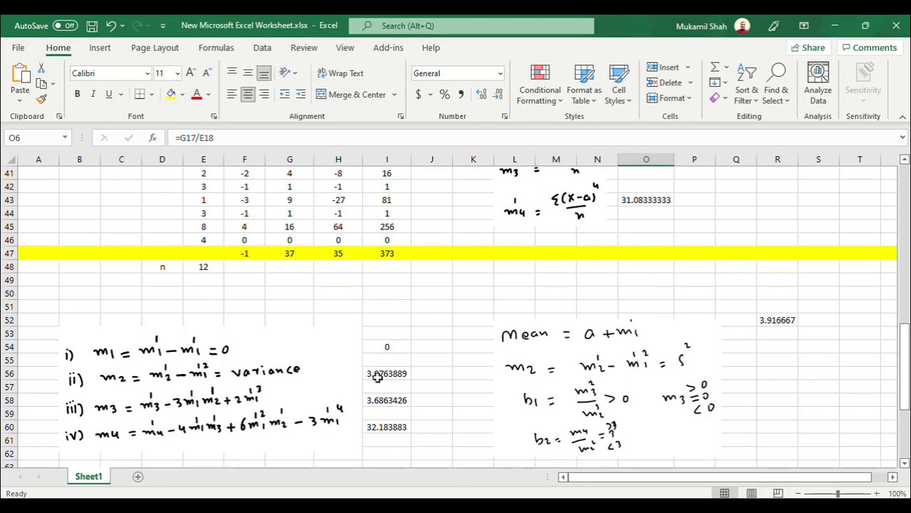
{"action": "left_click", "coordinate": [380, 374]}
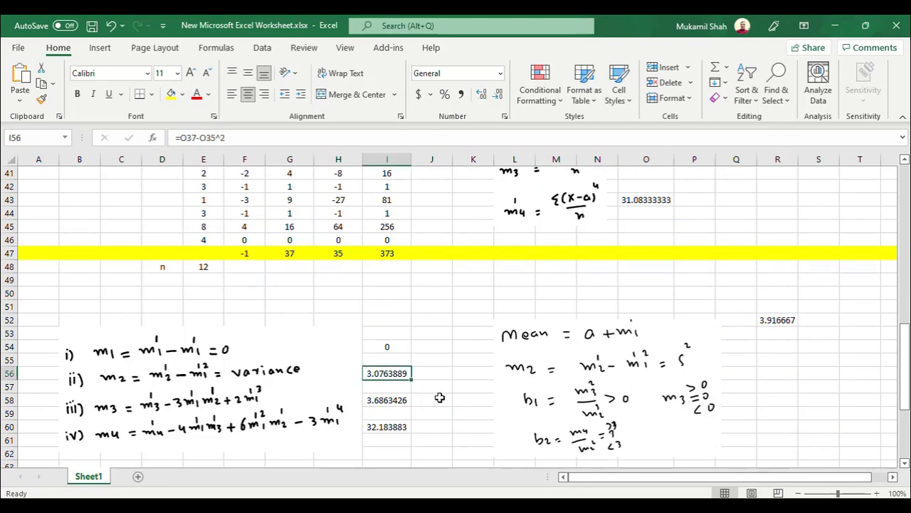
{"action": "scroll", "coordinate": [440, 398], "scroll_direction": "down", "scroll_amount": 2}
{"action": "left_click", "coordinate": [382, 319]}
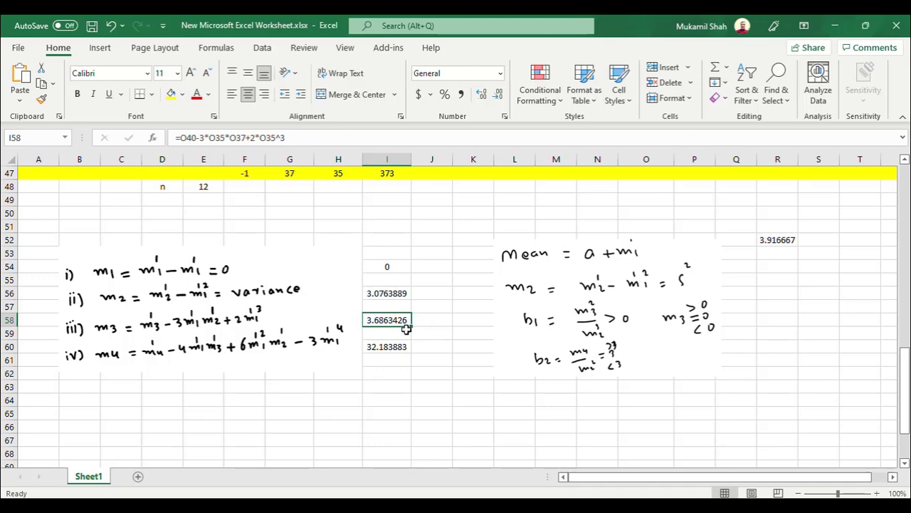
{"action": "scroll", "coordinate": [406, 329], "scroll_direction": "up", "scroll_amount": 15}
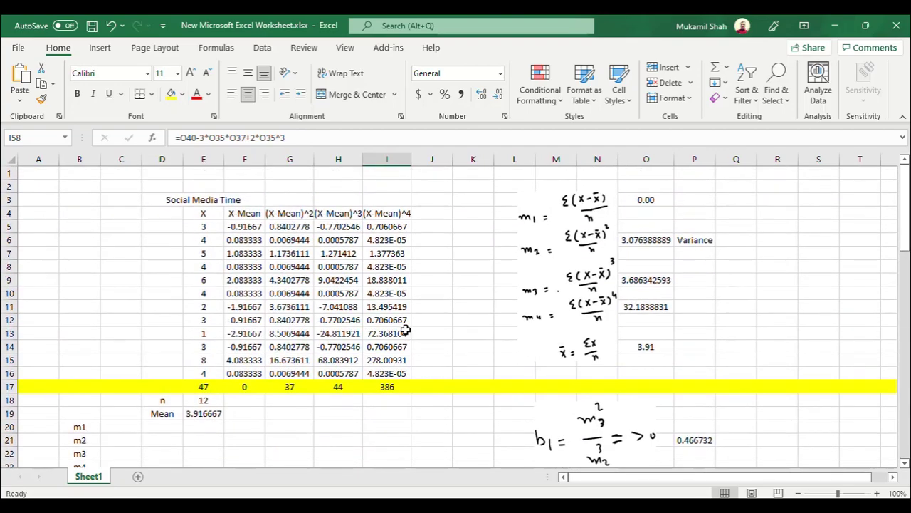
{"action": "scroll", "coordinate": [406, 331], "scroll_direction": "down", "scroll_amount": 4}
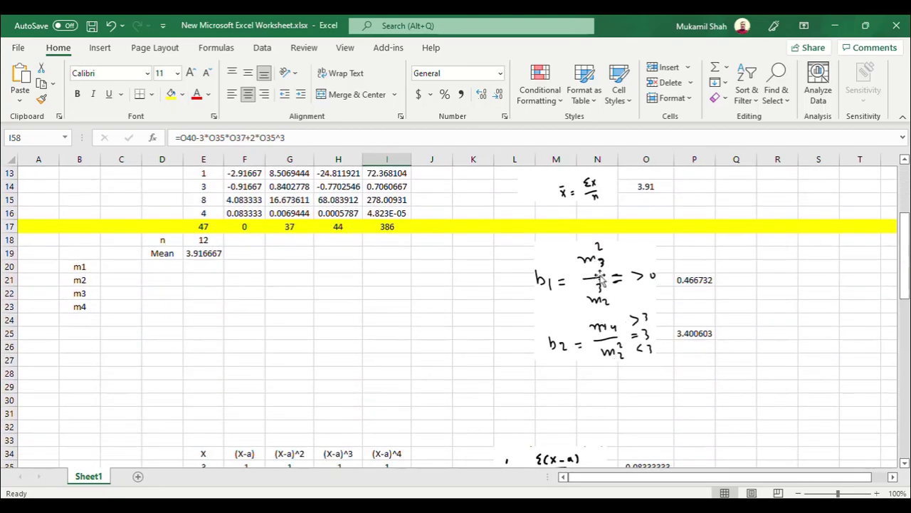
{"action": "left_click", "coordinate": [690, 282]}
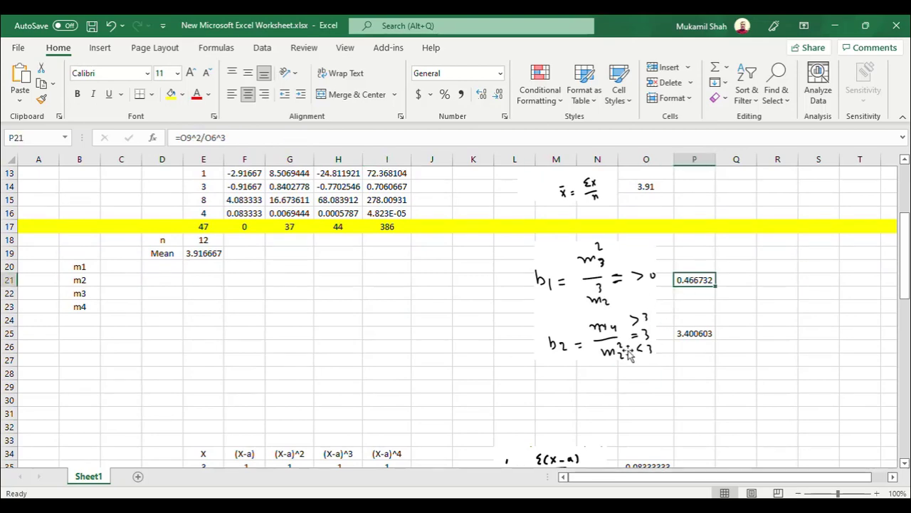
{"action": "scroll", "coordinate": [627, 354], "scroll_direction": "down", "scroll_amount": 5}
{"action": "scroll", "coordinate": [614, 356], "scroll_direction": "down", "scroll_amount": 6}
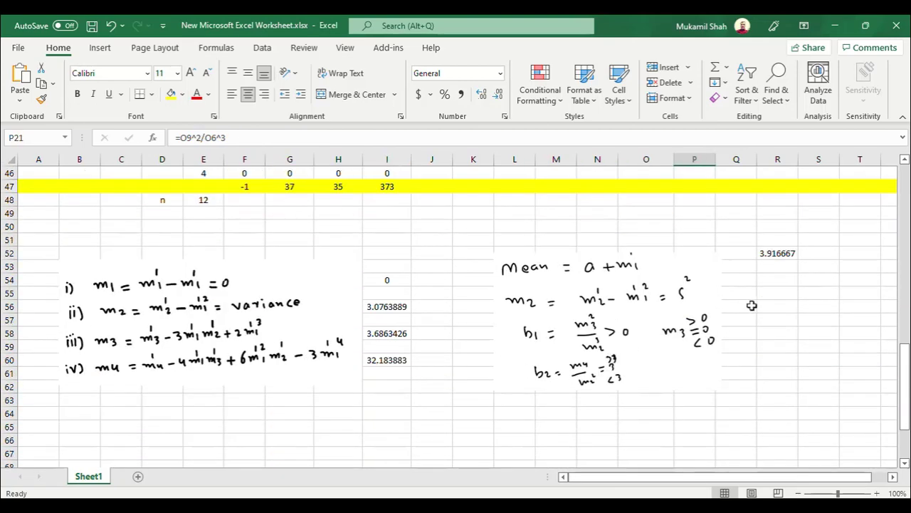
{"action": "left_click", "coordinate": [776, 321]}
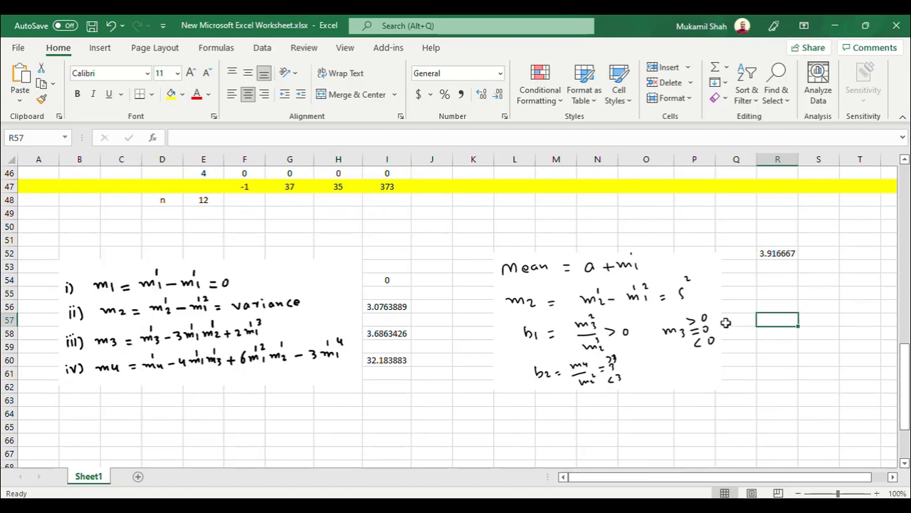
- Enter b1 in R57 as =I58^2/I56^3, giving 0.466732
{"action": "type", "text": "="}
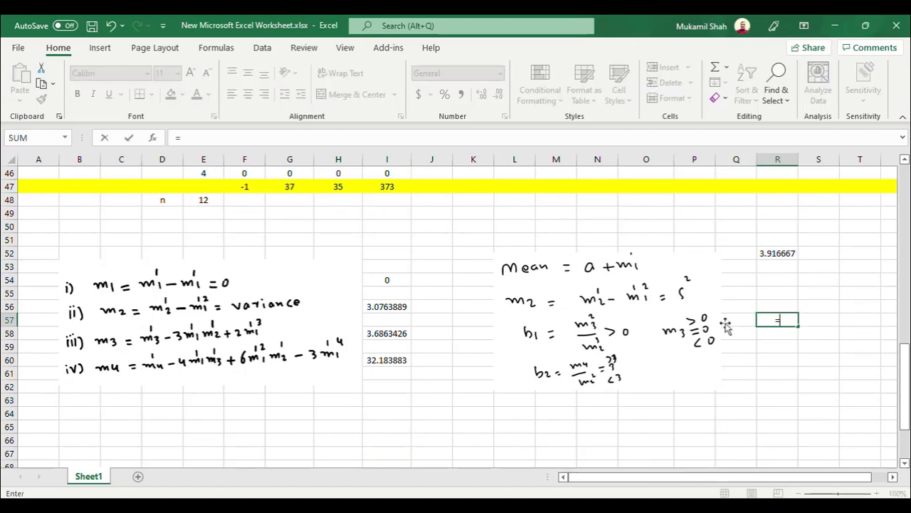
{"action": "left_click", "coordinate": [388, 337]}
{"action": "type", "text": "^"}
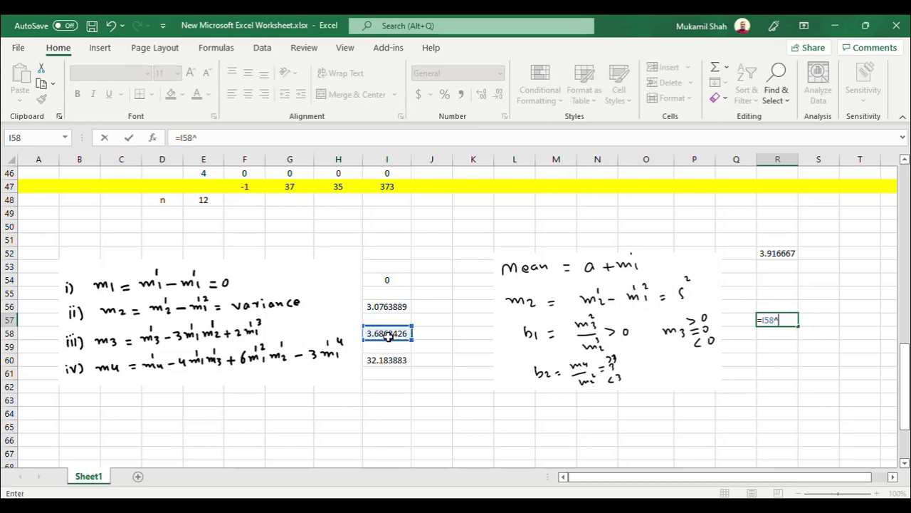
{"action": "type", "text": "2/"}
{"action": "left_click", "coordinate": [379, 307]}
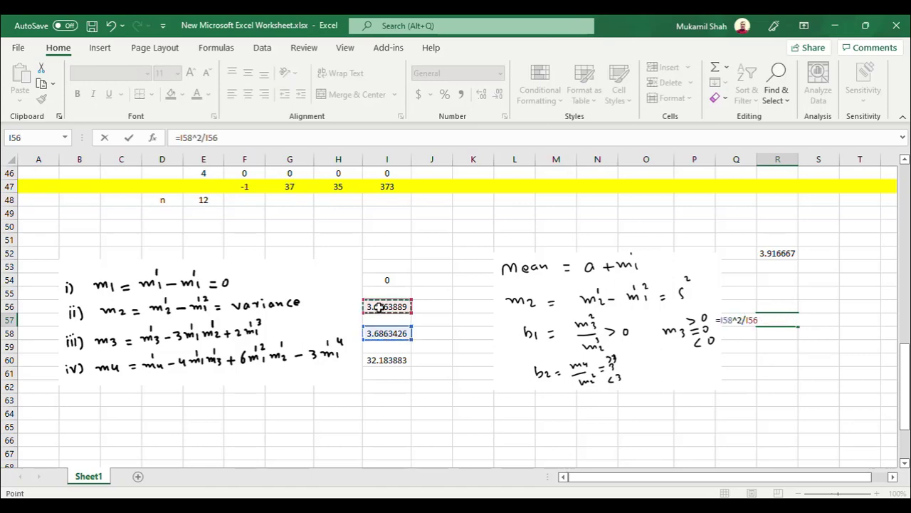
{"action": "key", "text": "Return"}
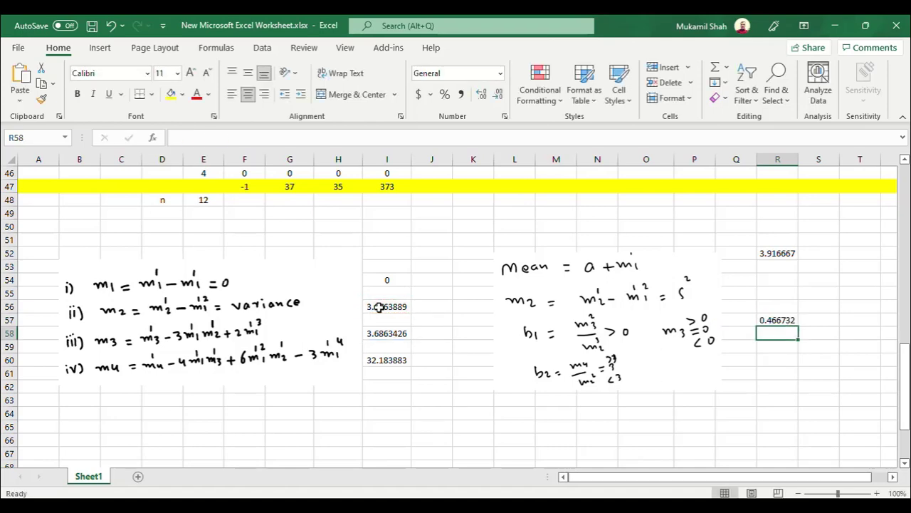
{"action": "left_click", "coordinate": [779, 319]}
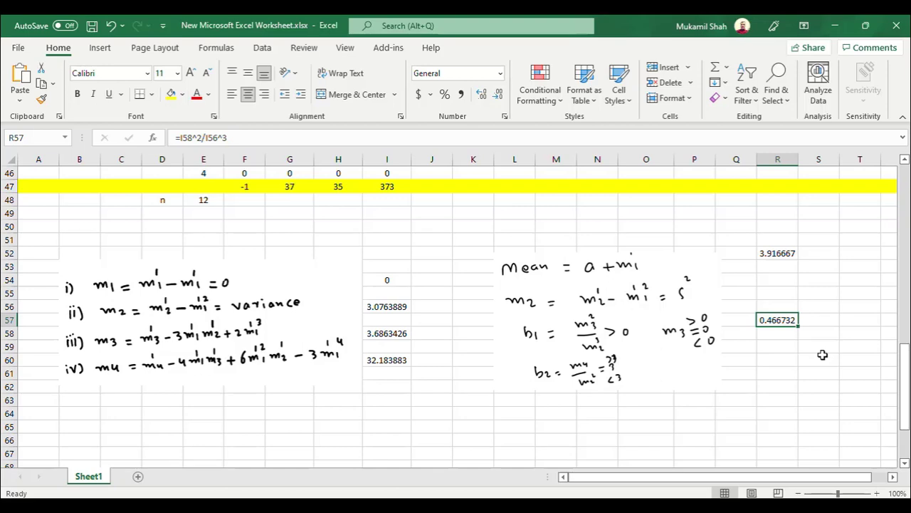
- Check R57 against the earlier b1 result in P21
{"action": "scroll", "coordinate": [820, 356], "scroll_direction": "up", "scroll_amount": 10}
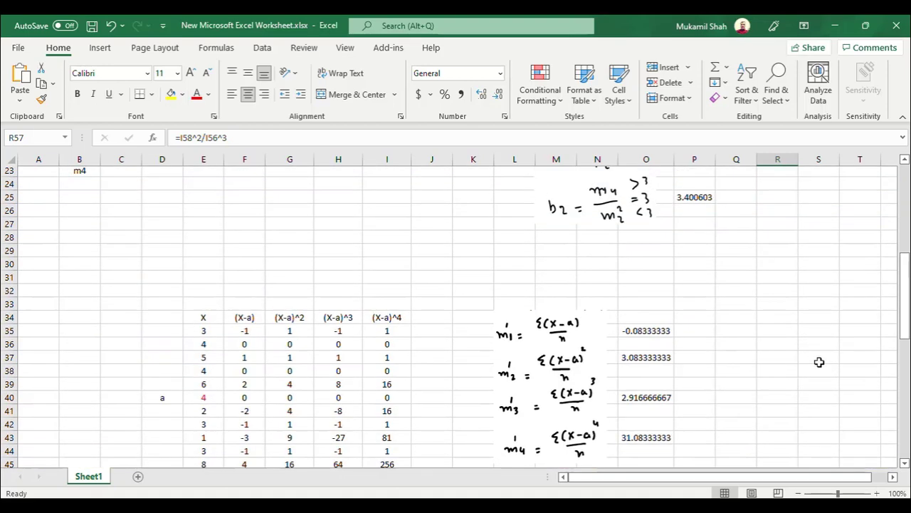
{"action": "left_click", "coordinate": [693, 243]}
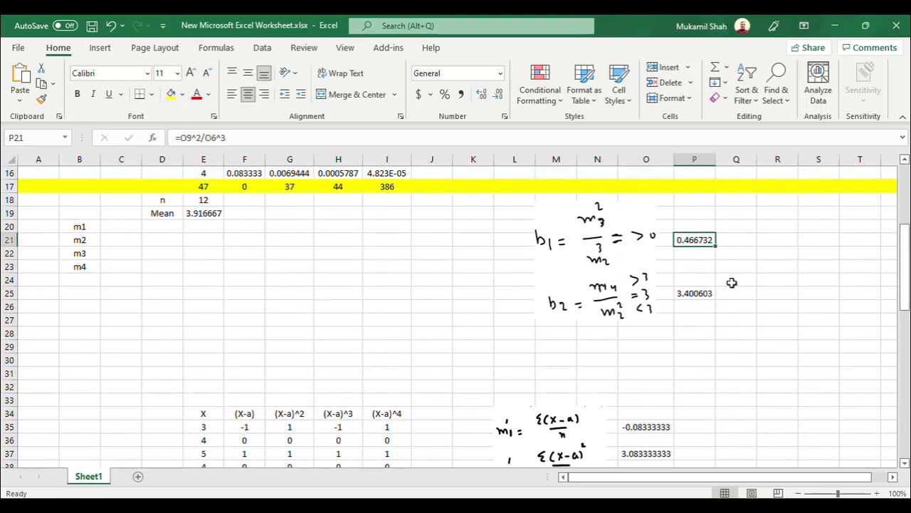
{"action": "scroll", "coordinate": [734, 292], "scroll_direction": "down", "scroll_amount": 11}
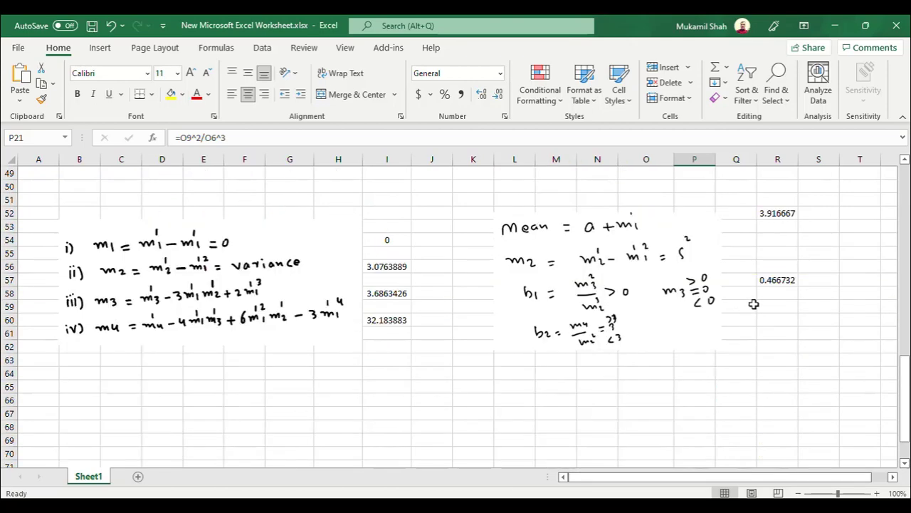
{"action": "left_click", "coordinate": [775, 321]}
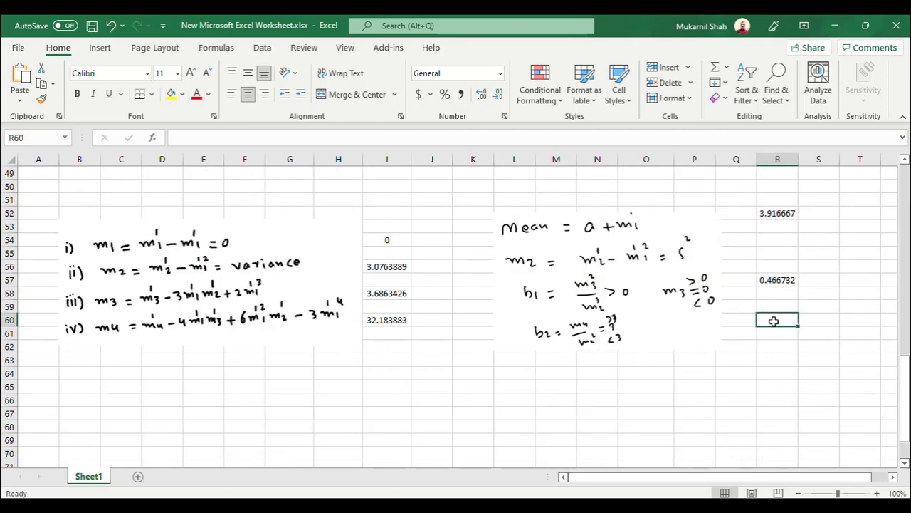
- Enter =I60/I56^2 in R60 so b2 shows 3.400603
{"action": "type", "text": "="}
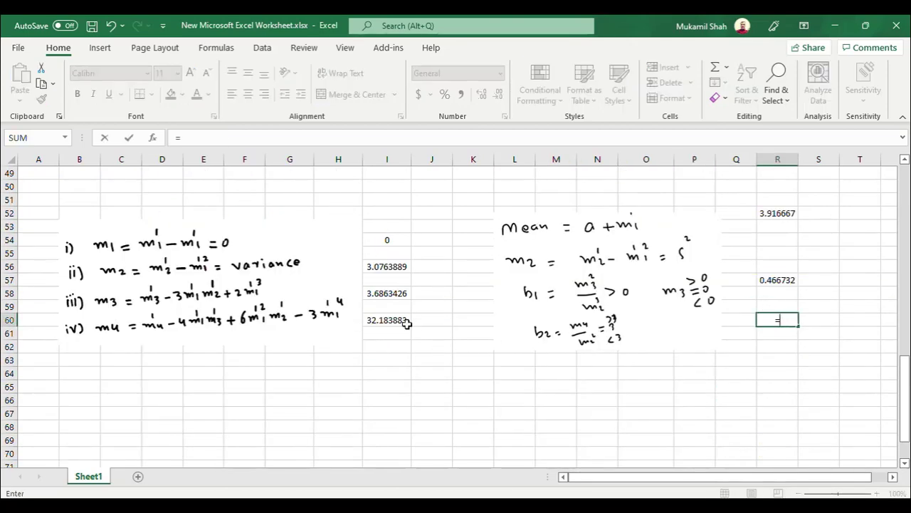
{"action": "left_click", "coordinate": [400, 321]}
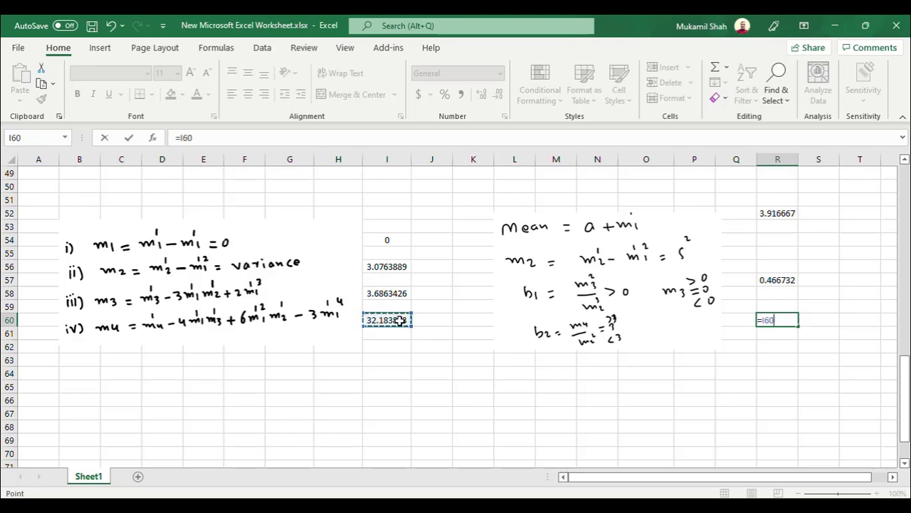
{"action": "type", "text": "/"}
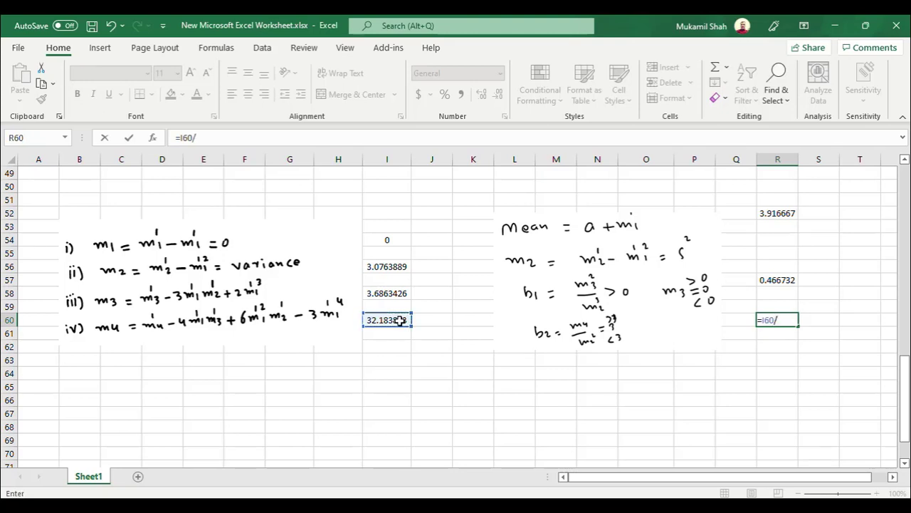
{"action": "left_click", "coordinate": [384, 267]}
{"action": "type", "text": "^2"}
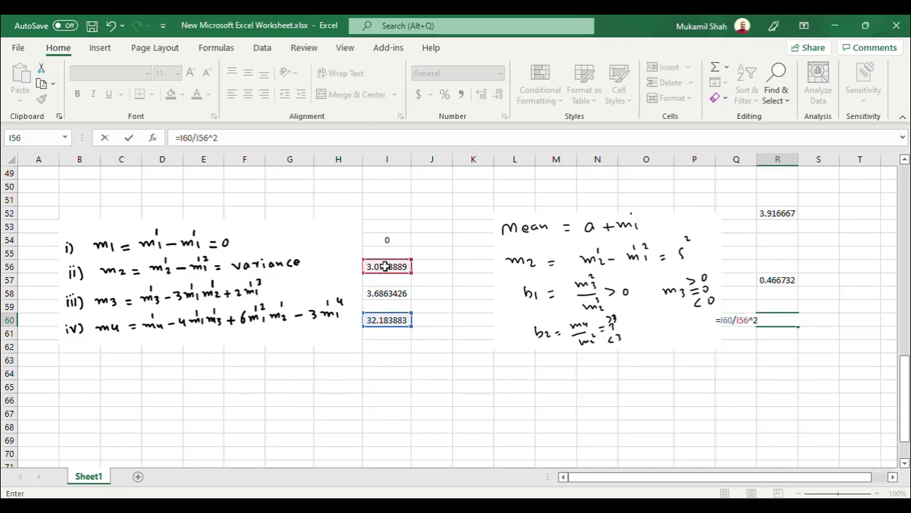
{"action": "key", "text": "Return"}
{"action": "left_click", "coordinate": [774, 320]}
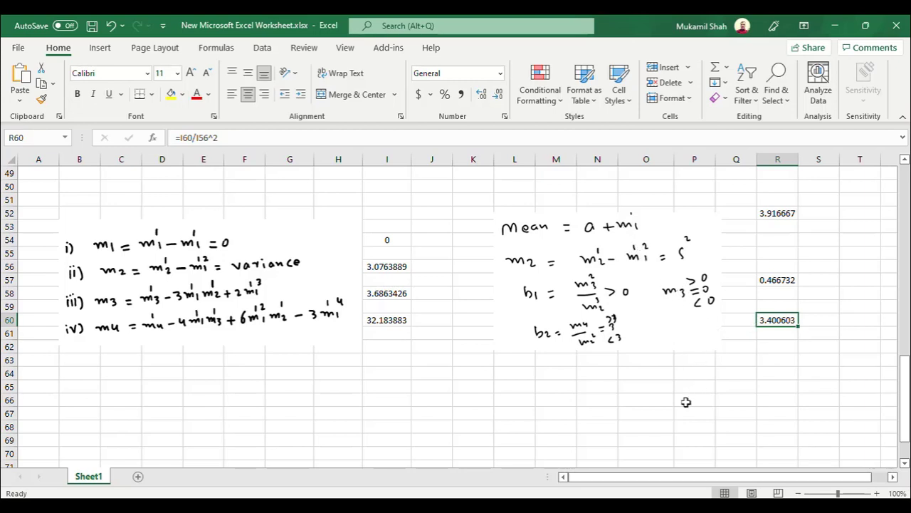
{"action": "scroll", "coordinate": [686, 402], "scroll_direction": "up", "scroll_amount": 7}
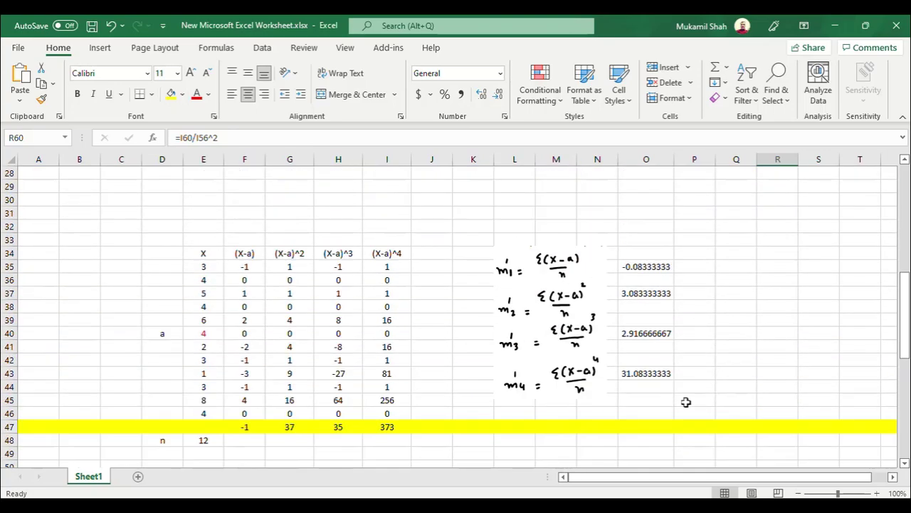